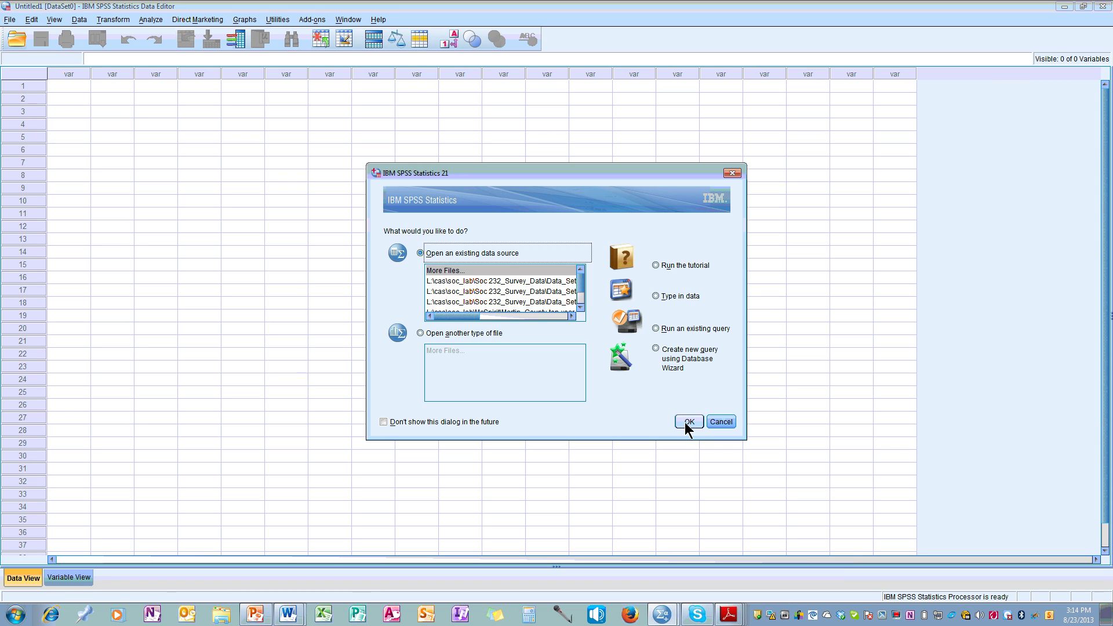
Dismiss the startup dialog and start opening a data file from the labs (L:) network drive
left_click(732, 174)
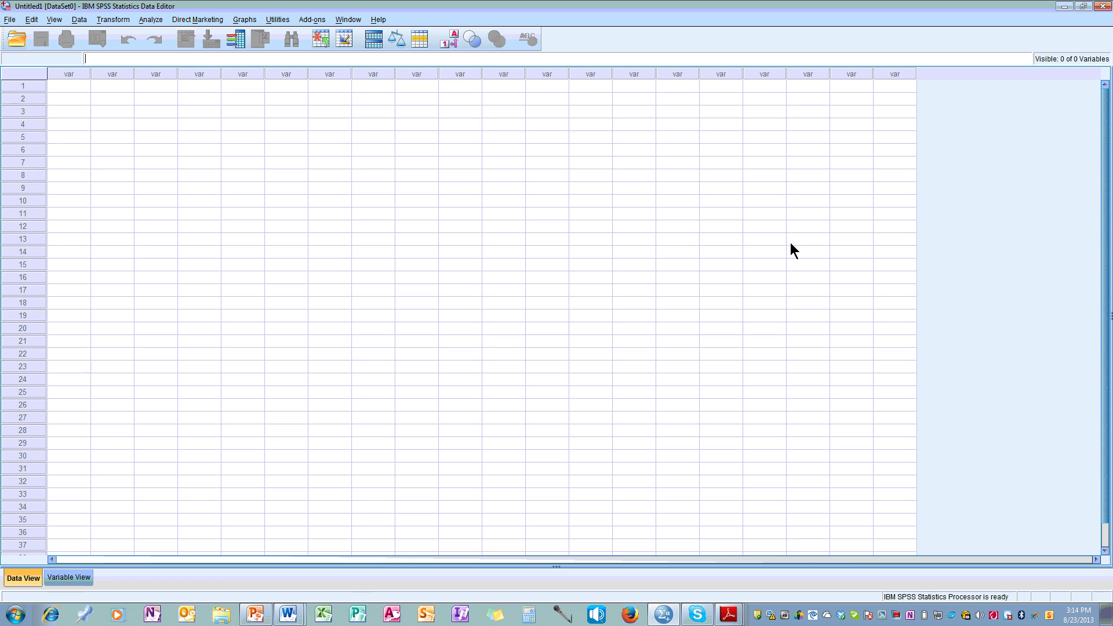
left_click(9, 19)
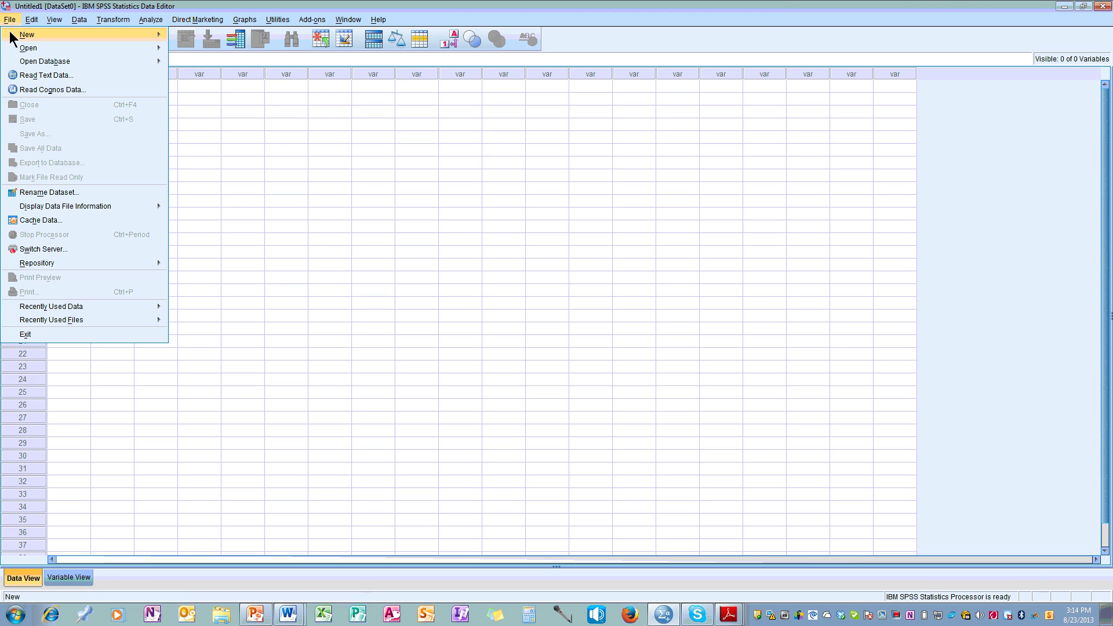
mouse_move(13, 46)
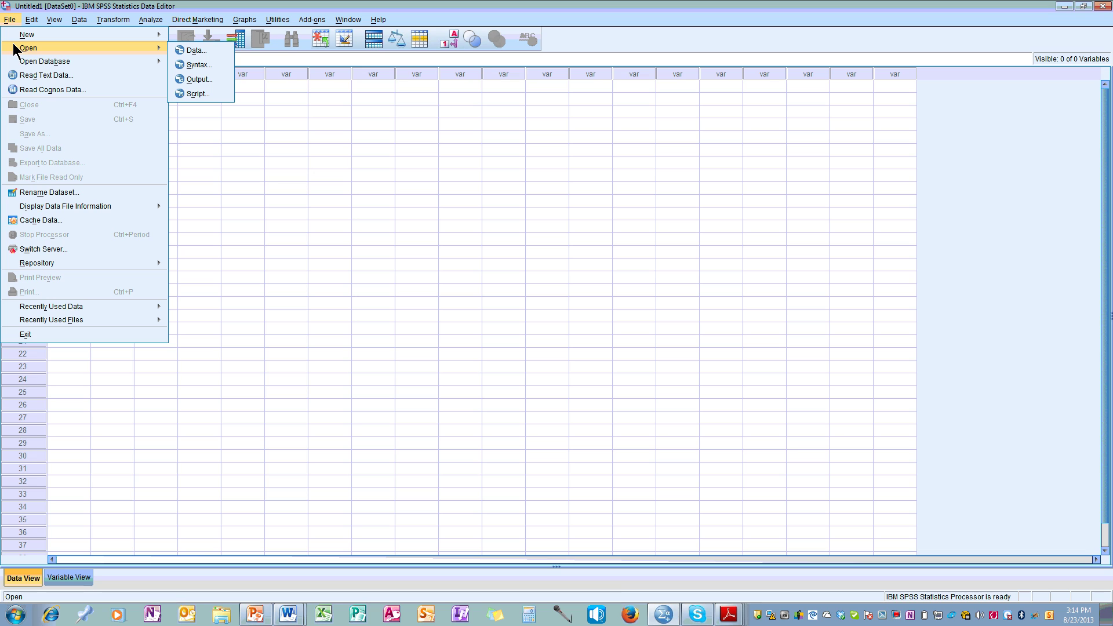
left_click(195, 50)
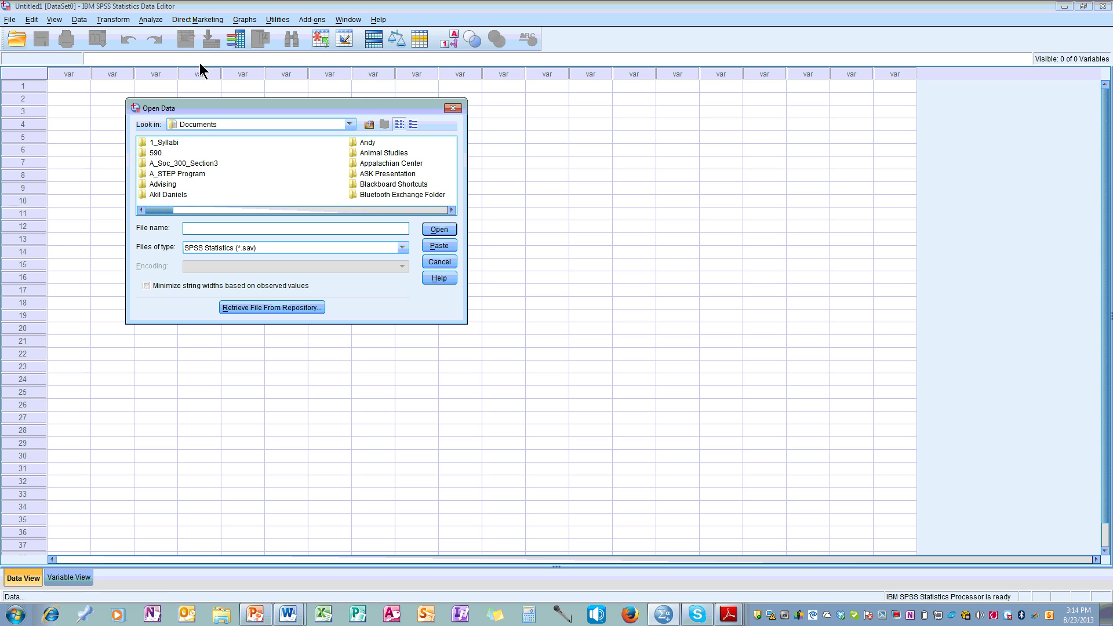
left_click(349, 124)
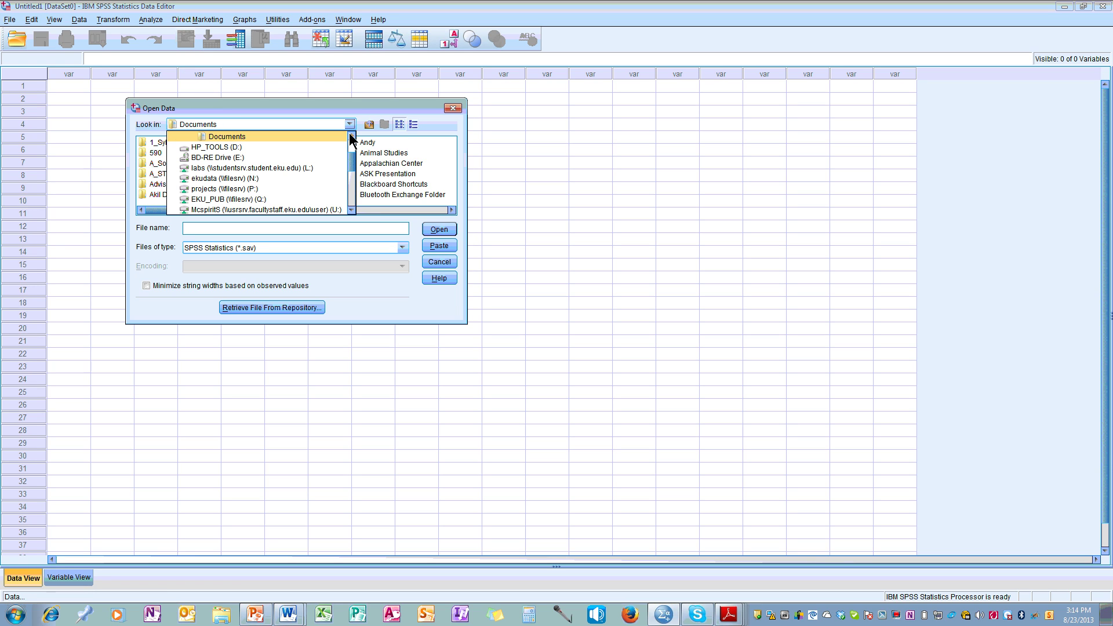
scroll(350, 151, "up", 2)
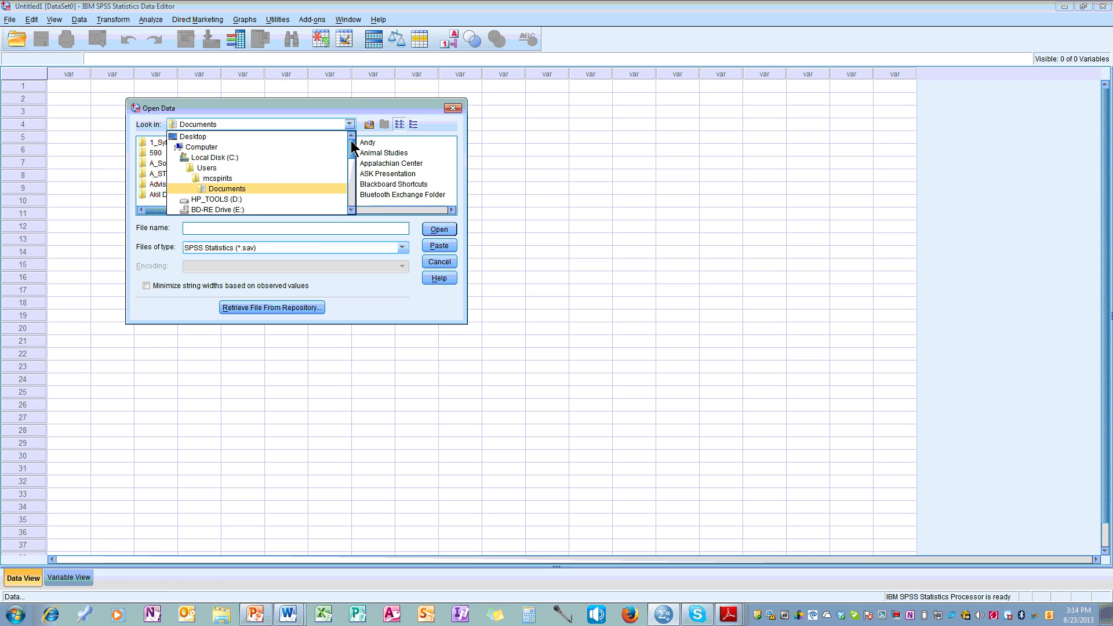
left_click_drag(352, 145, 351, 152)
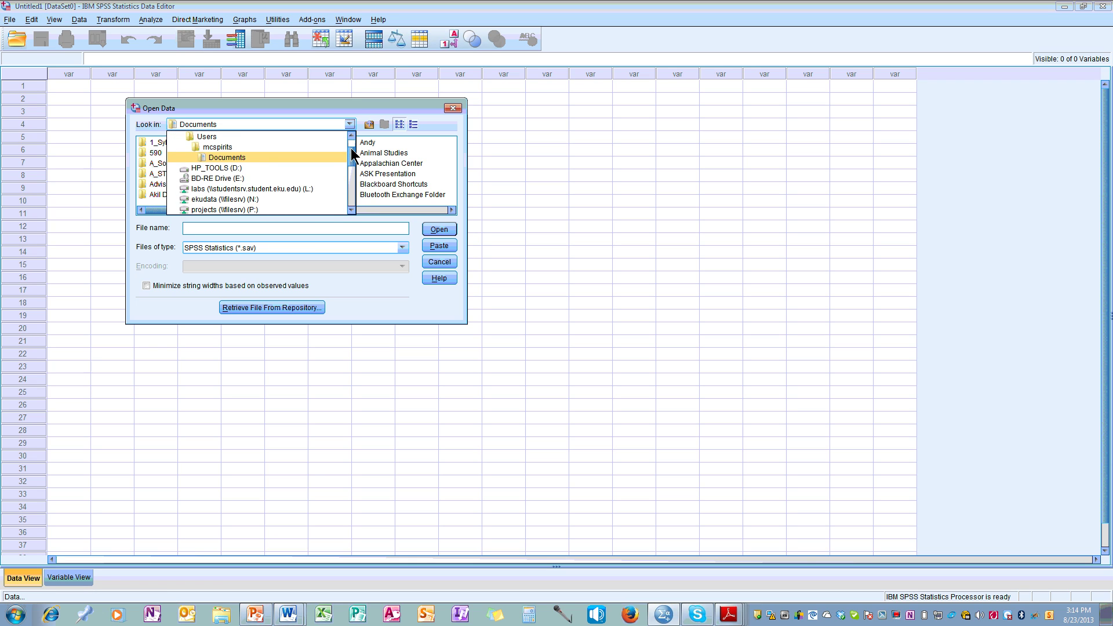
left_click(311, 187)
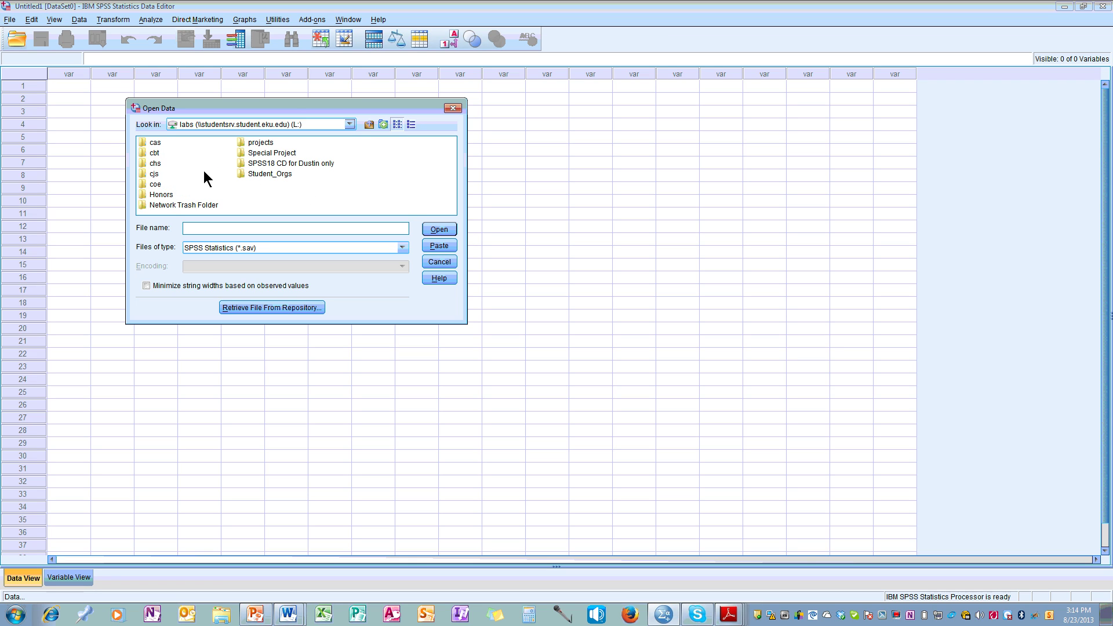
Open gss08pfp-a.sav from the data sets folder within cas, soc_lab, Soc 232_Survey_Data
left_click(154, 142)
double_click(145, 143)
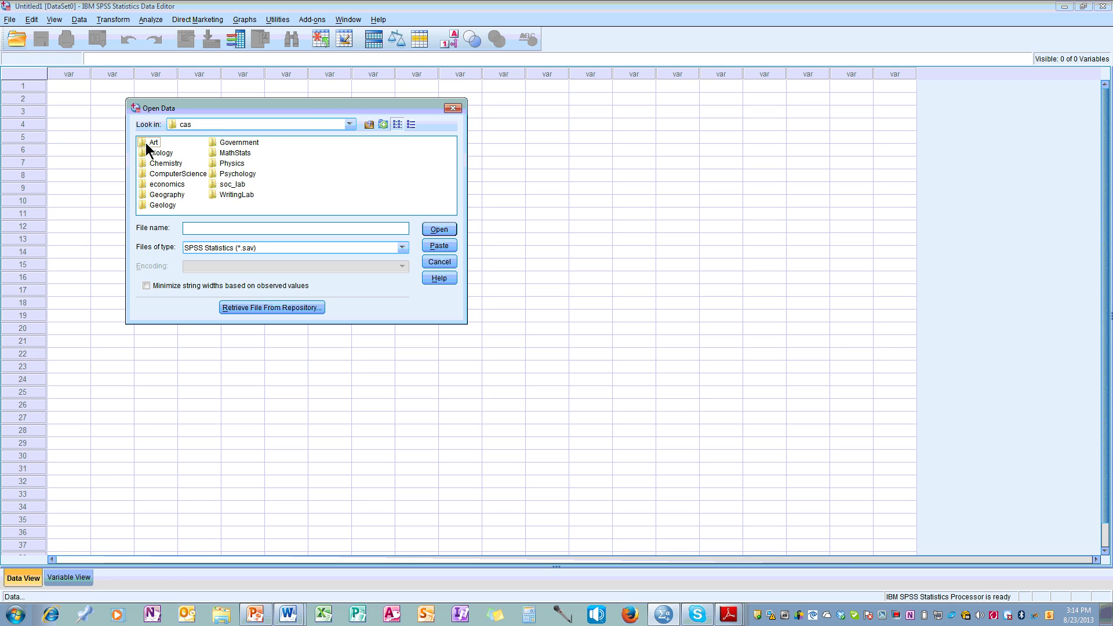
left_click(228, 185)
double_click(229, 186)
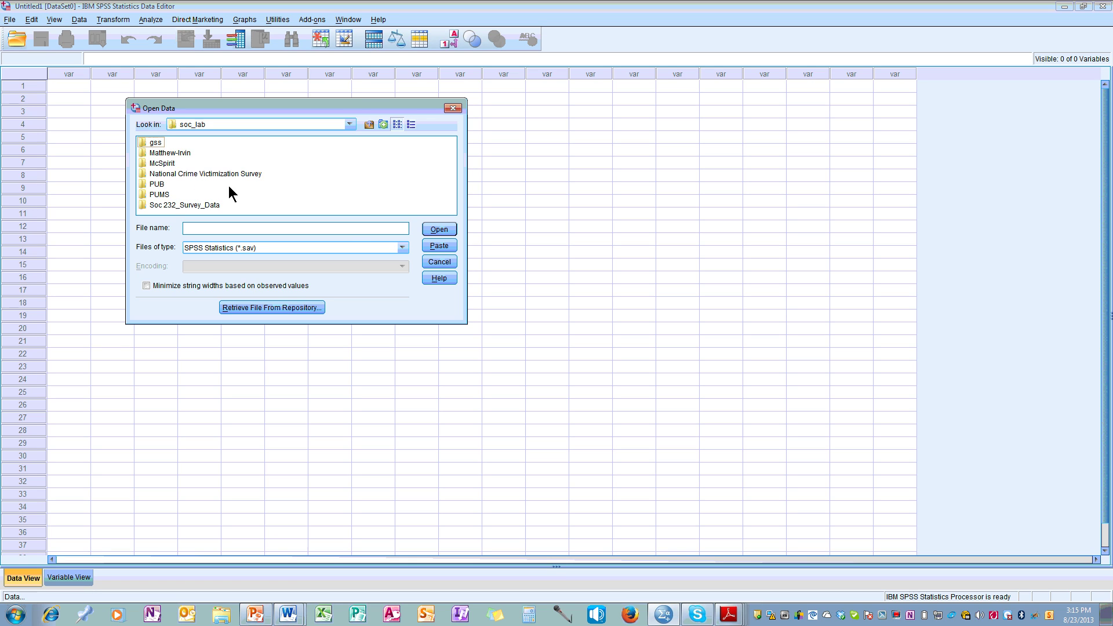
left_click(179, 206)
double_click(179, 207)
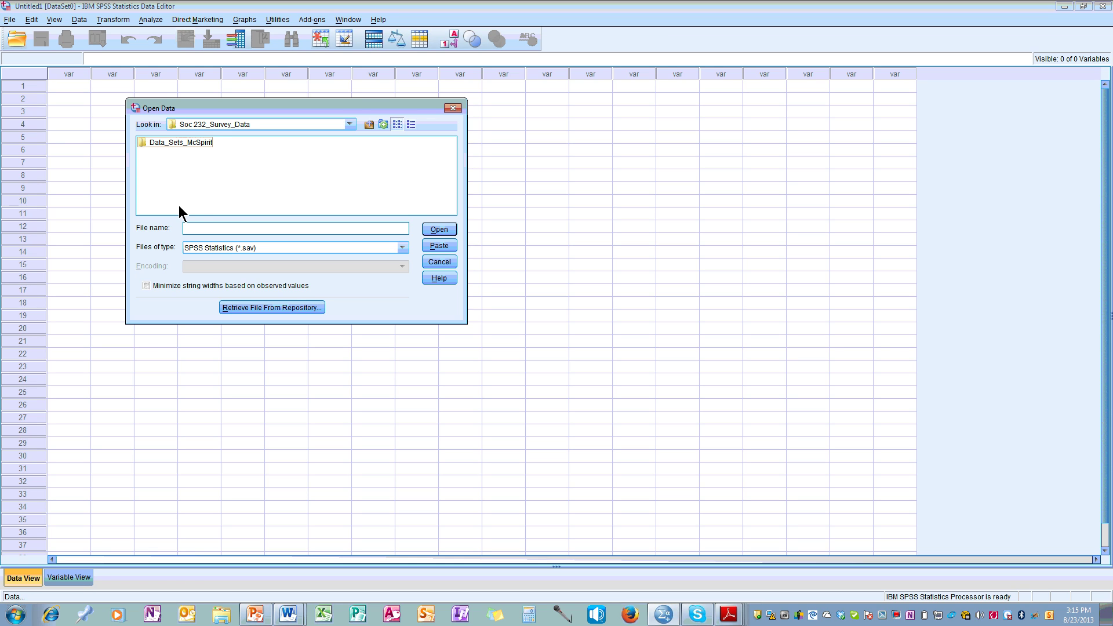
left_click(142, 142)
double_click(142, 143)
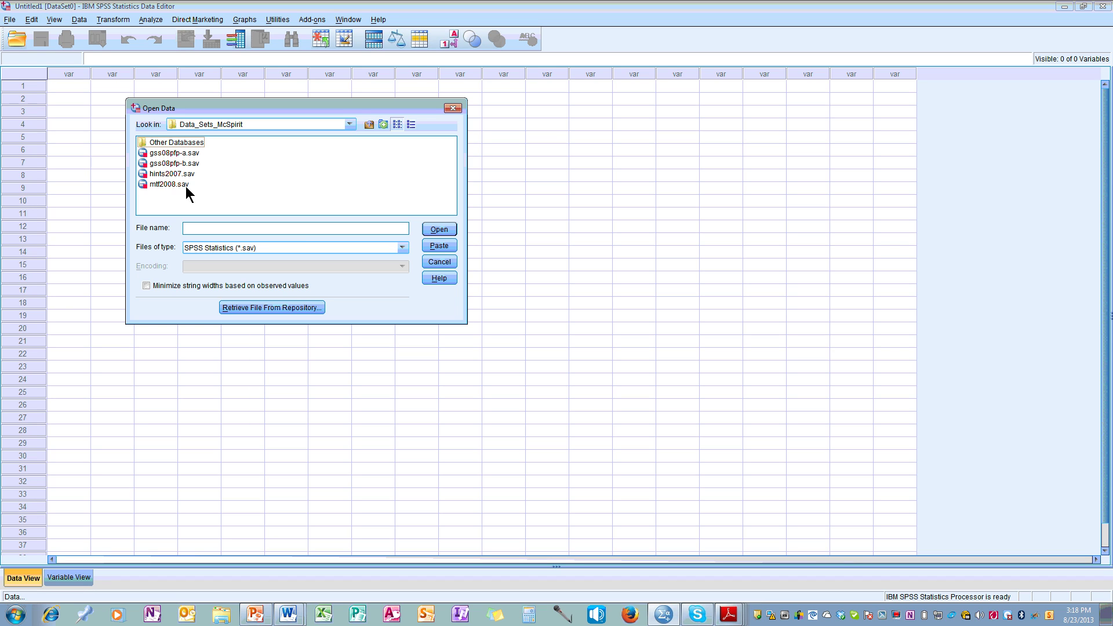
double_click(175, 155)
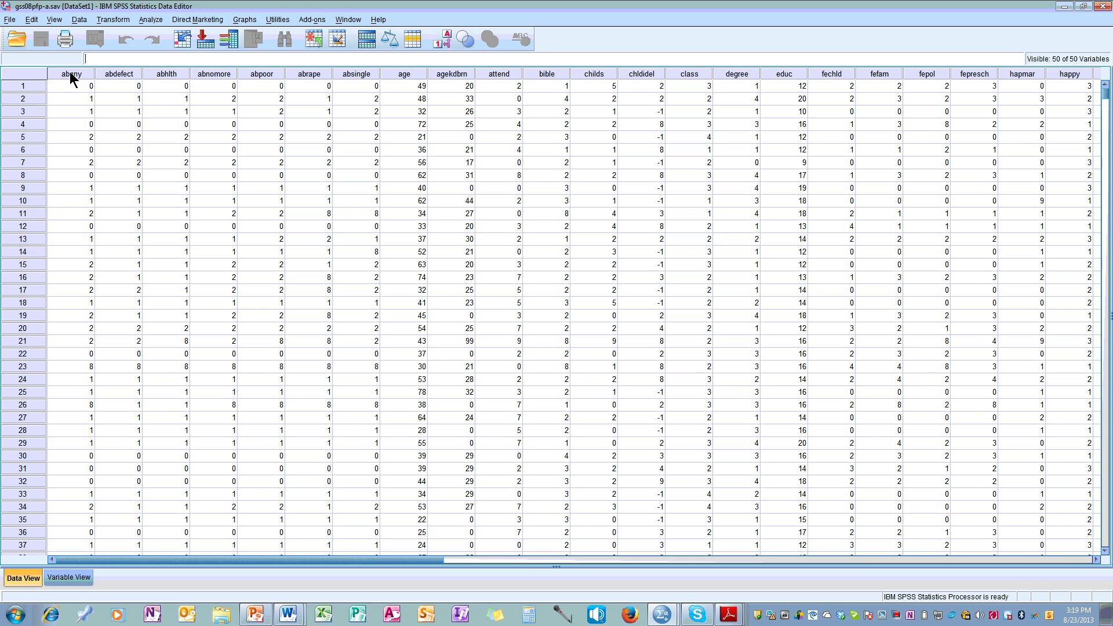
Look through the data set across to its last variable and down to its last case
mouse_move(69, 71)
left_click_drag(410, 561, 835, 525)
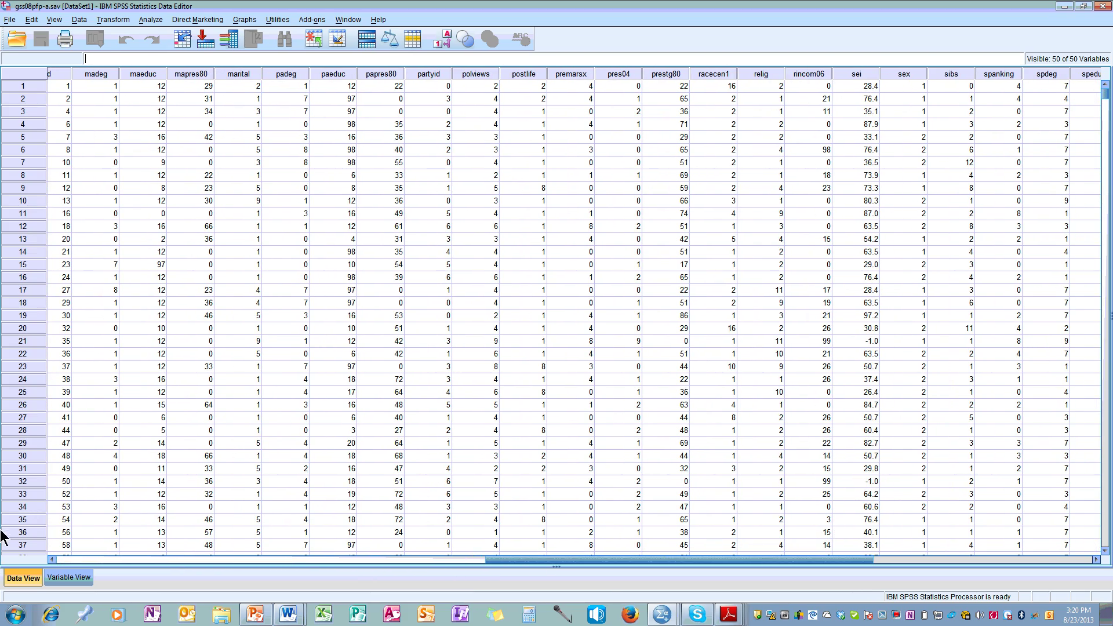
left_click_drag(586, 562, 794, 561)
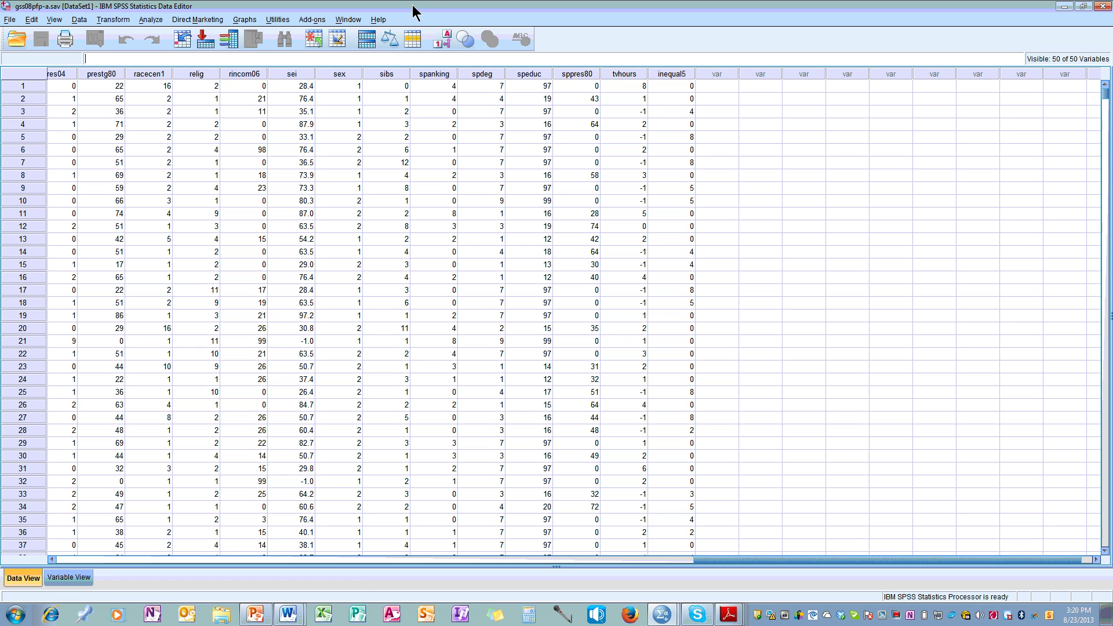
left_click_drag(1106, 96, 1103, 537)
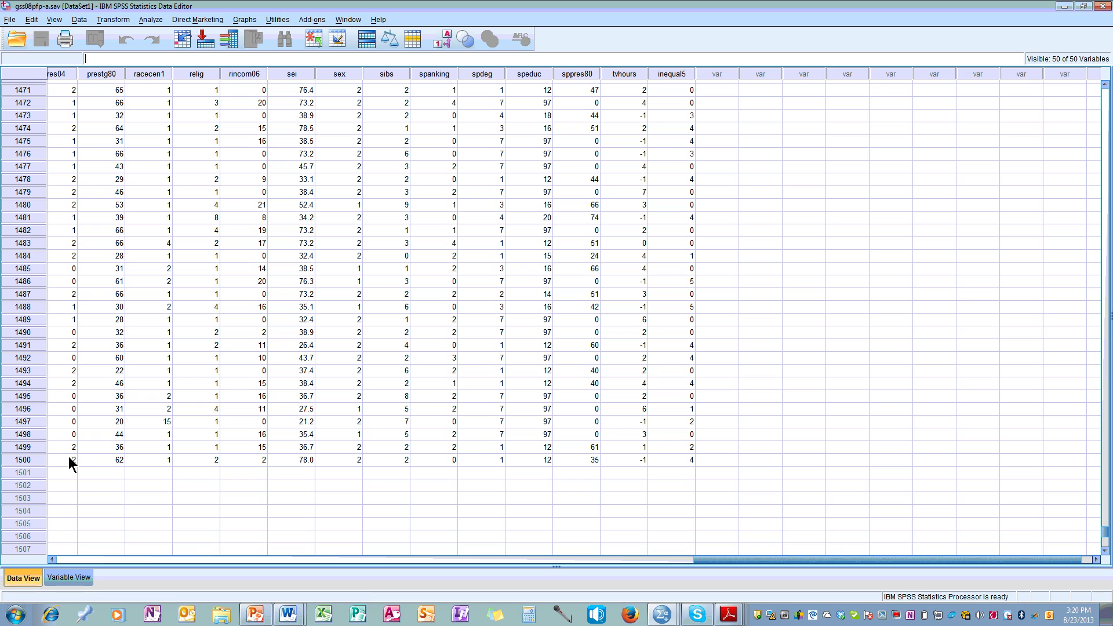
Set the general options so that variable lists display names, and accept the reset of dialog settings
left_click(31, 20)
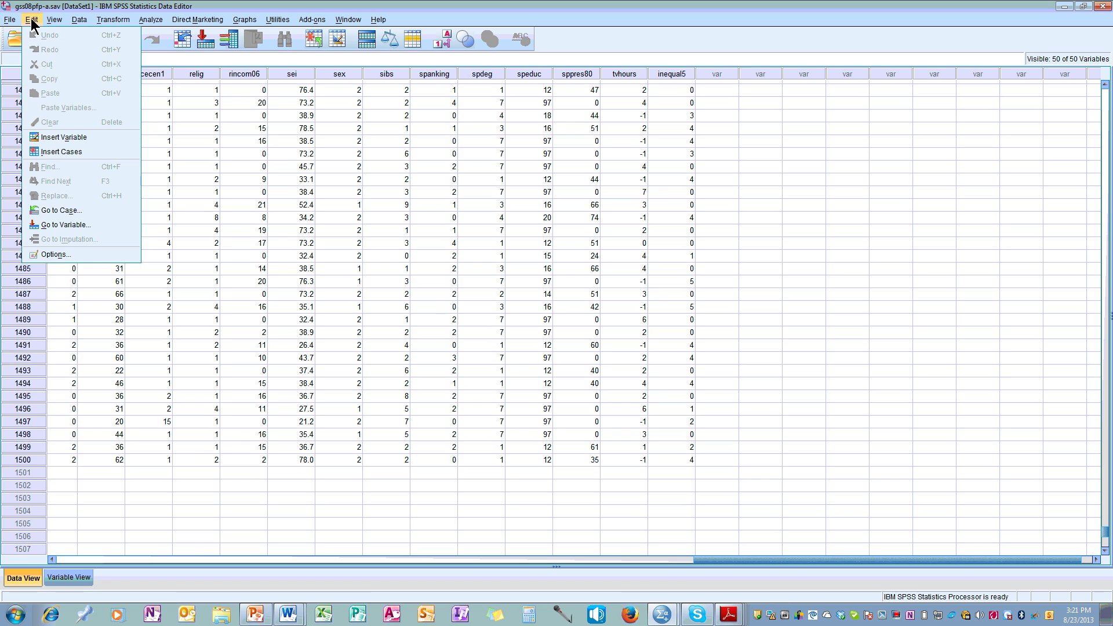
left_click(53, 255)
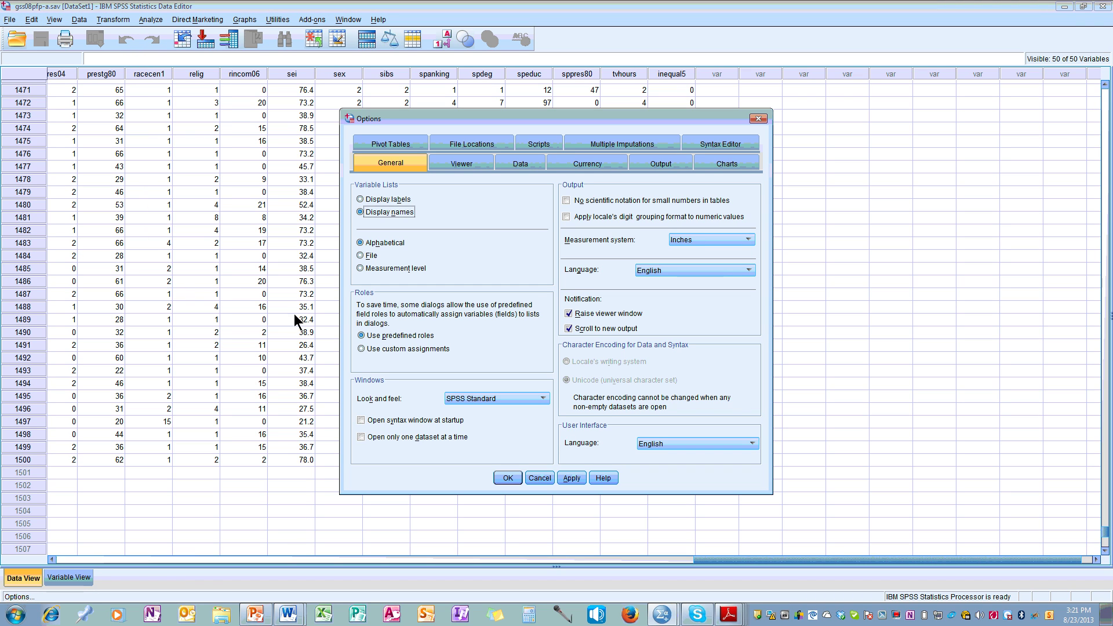
left_click(359, 199)
left_click(359, 211)
left_click(515, 480)
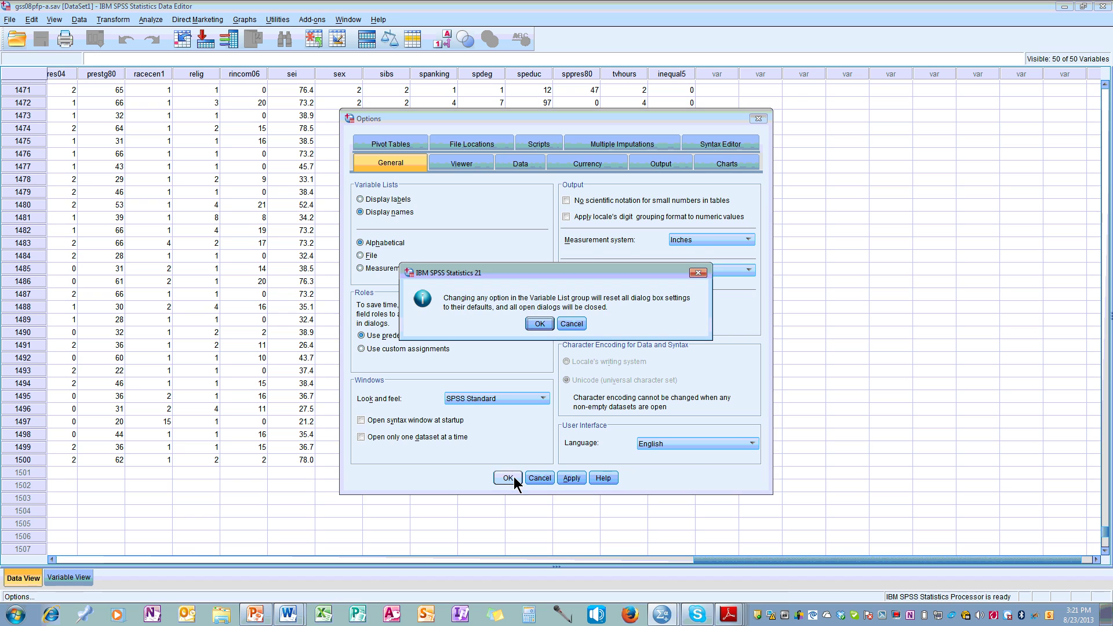
left_click(540, 324)
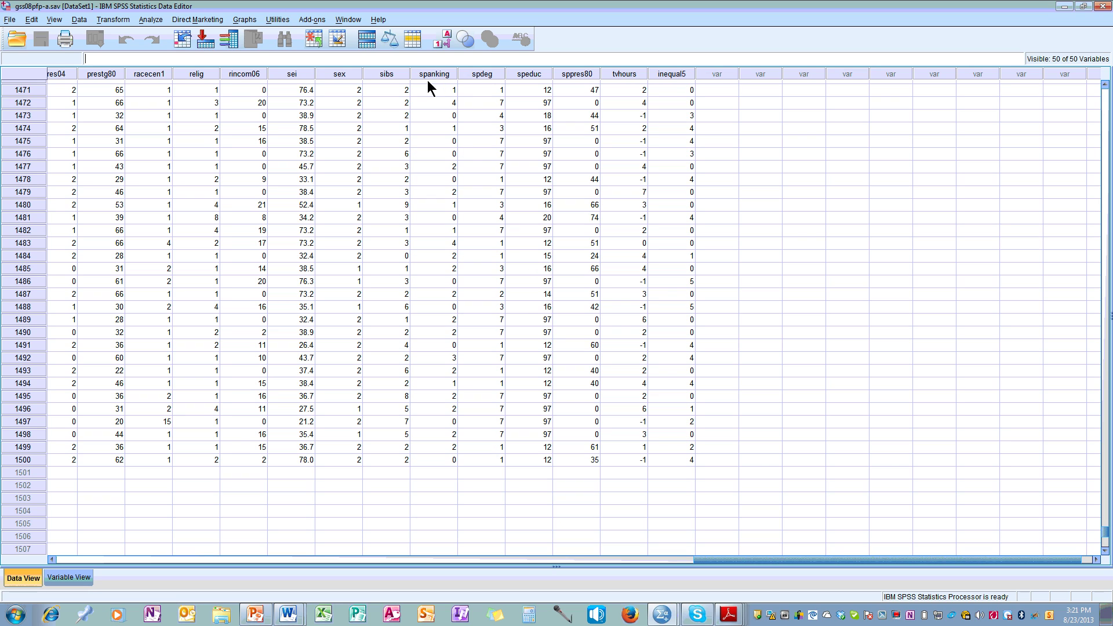
Open the Variables information window, examine the label and value codes of spanking, and select its data column
mouse_move(427, 82)
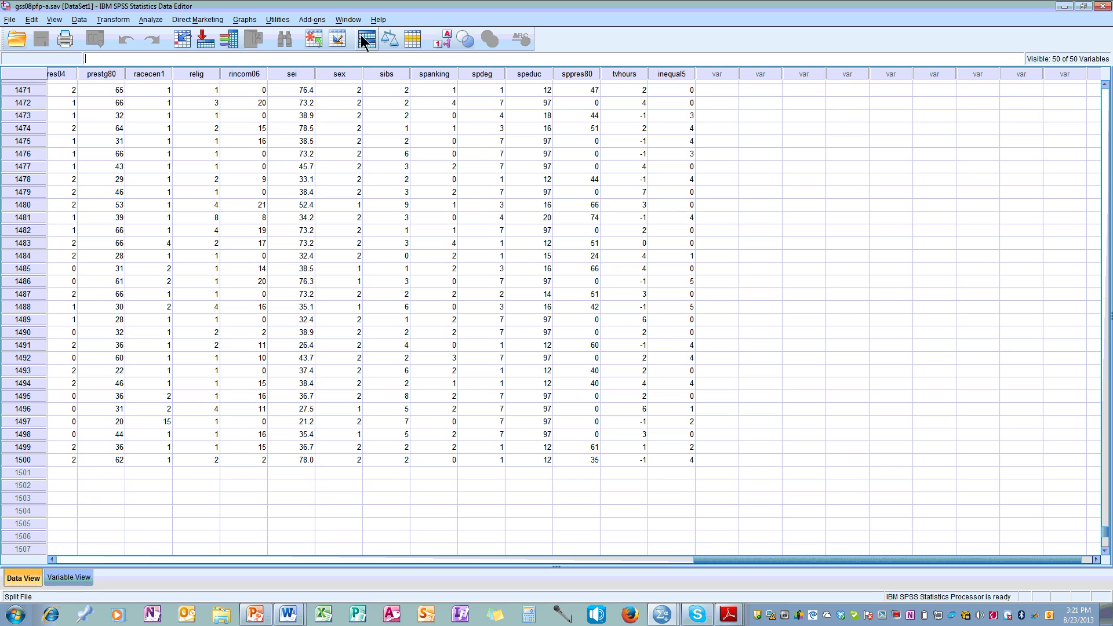
left_click(274, 21)
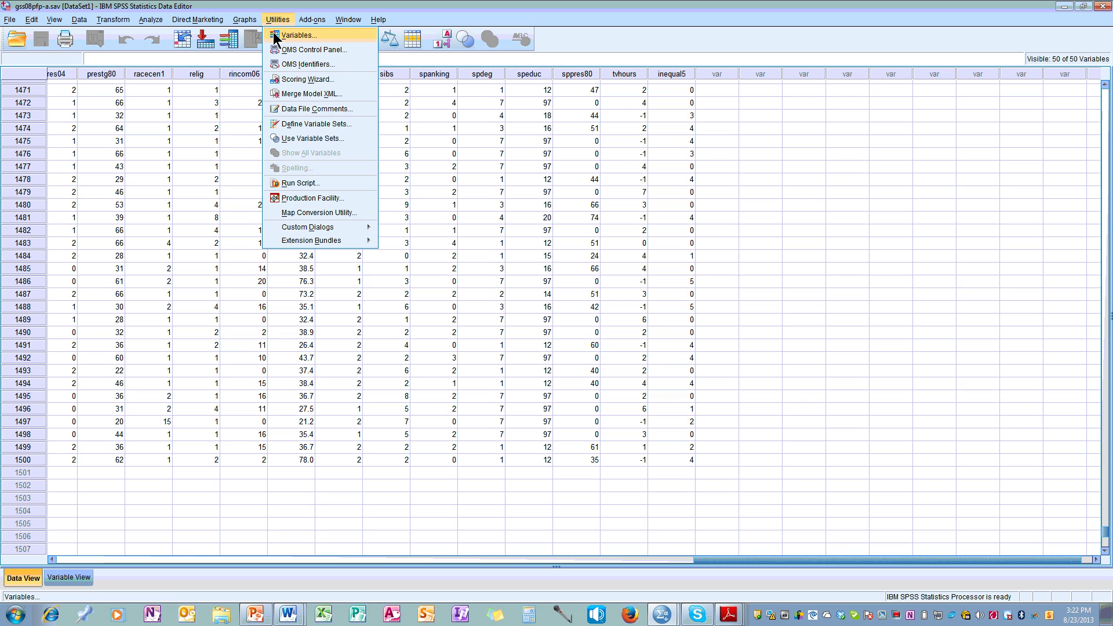
left_click(276, 36)
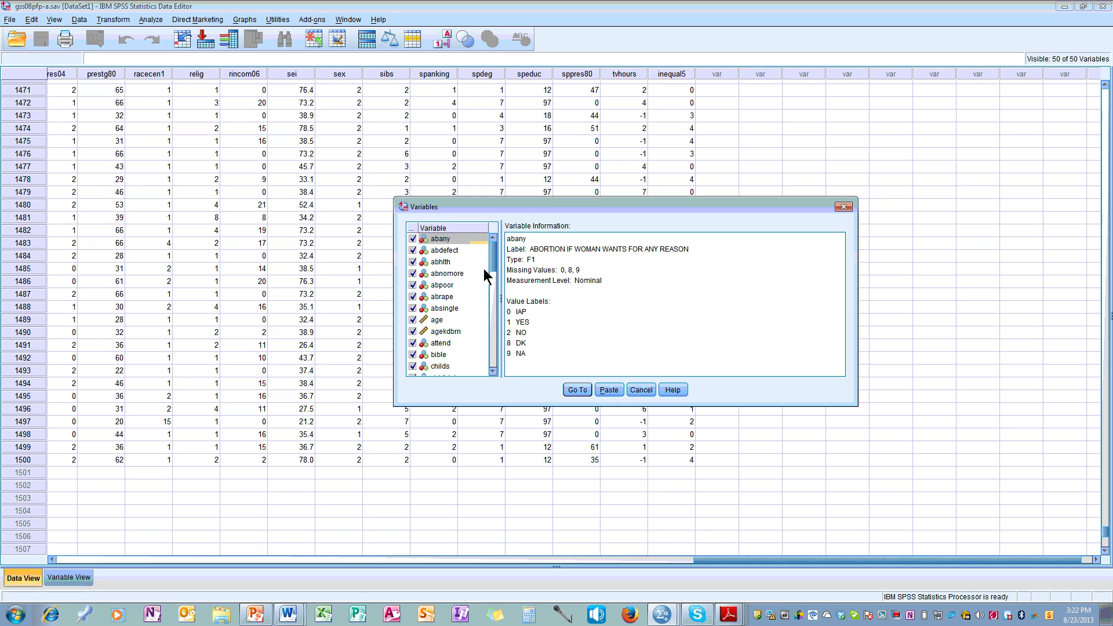
left_click_drag(492, 264, 491, 343)
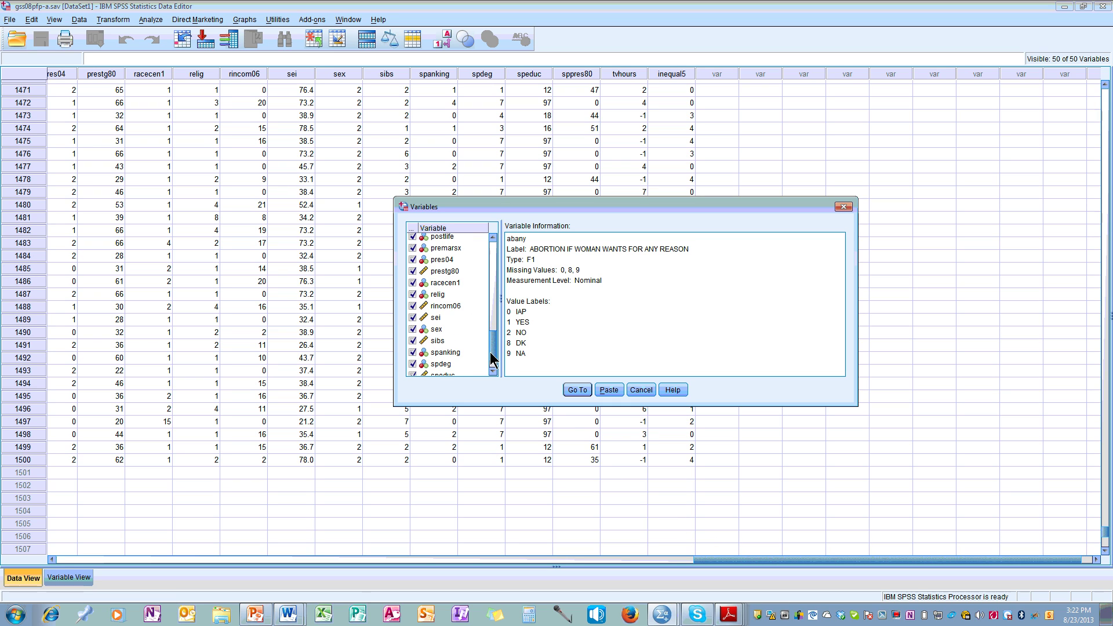
left_click(454, 353)
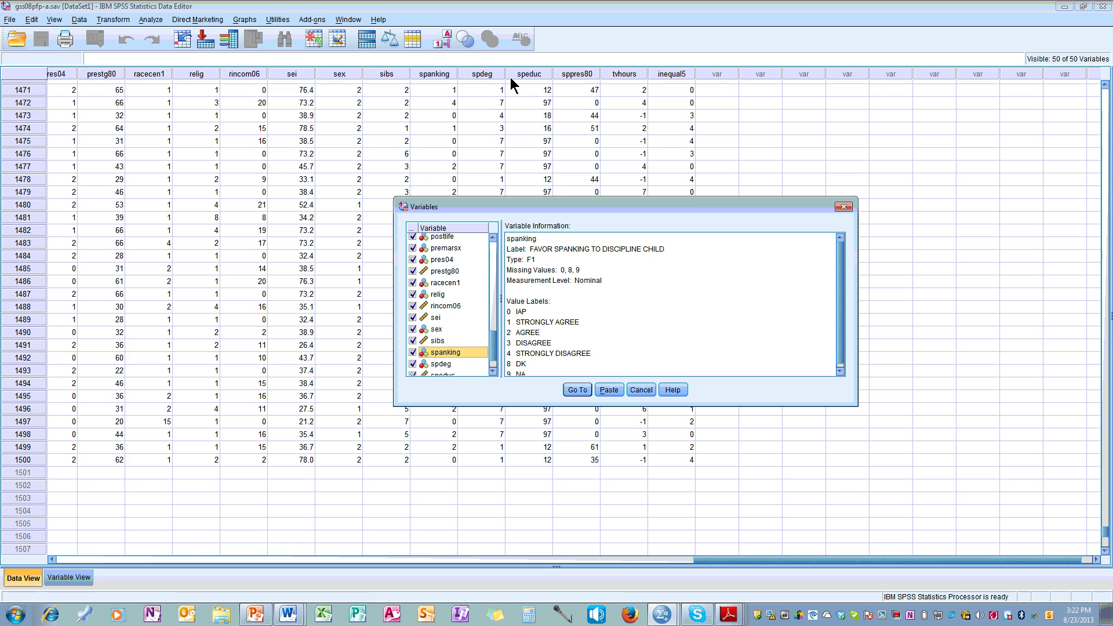
left_click(431, 72)
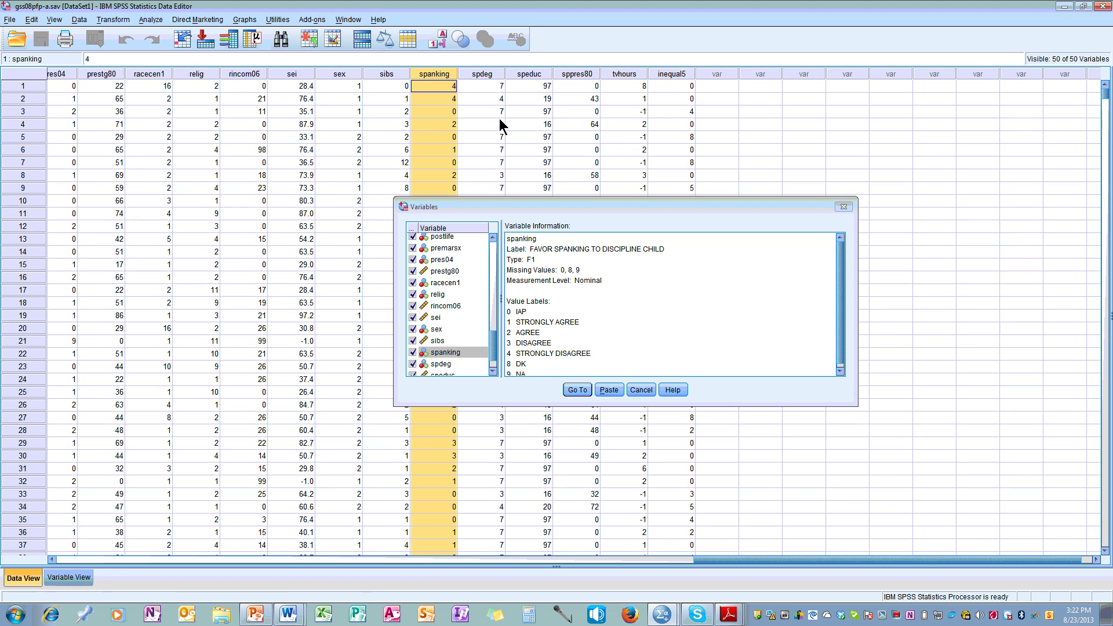
left_click(744, 324)
left_click(741, 315)
left_click(614, 370)
left_click(617, 375)
left_click(518, 322)
left_click(535, 336)
Select the sex and relig data columns in turn and examine each variable's label and value codes
left_click(333, 74)
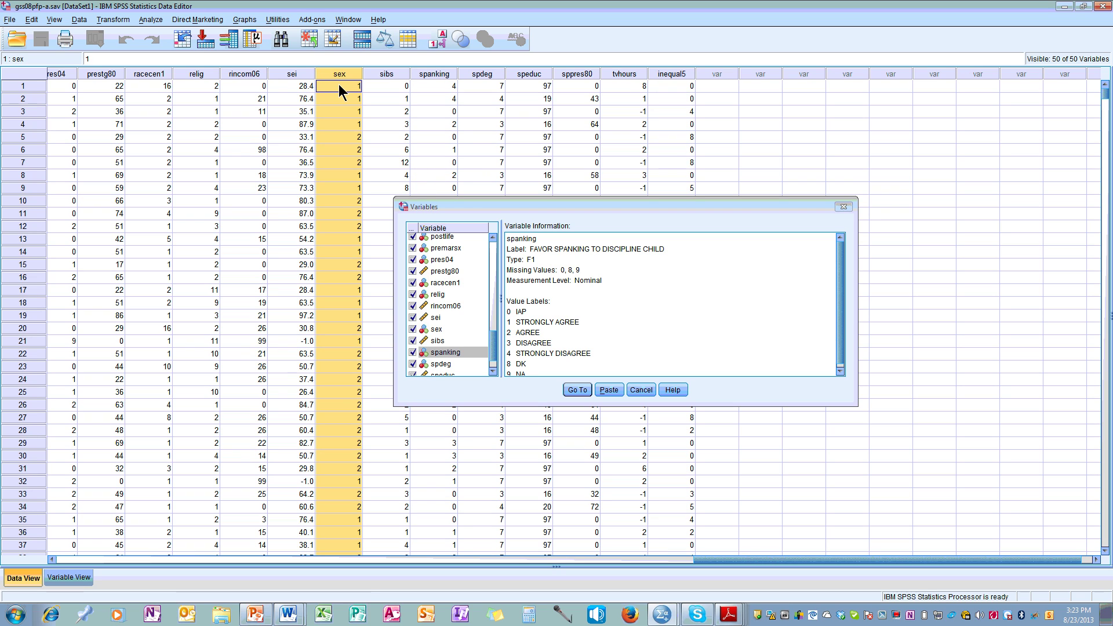
left_click(432, 331)
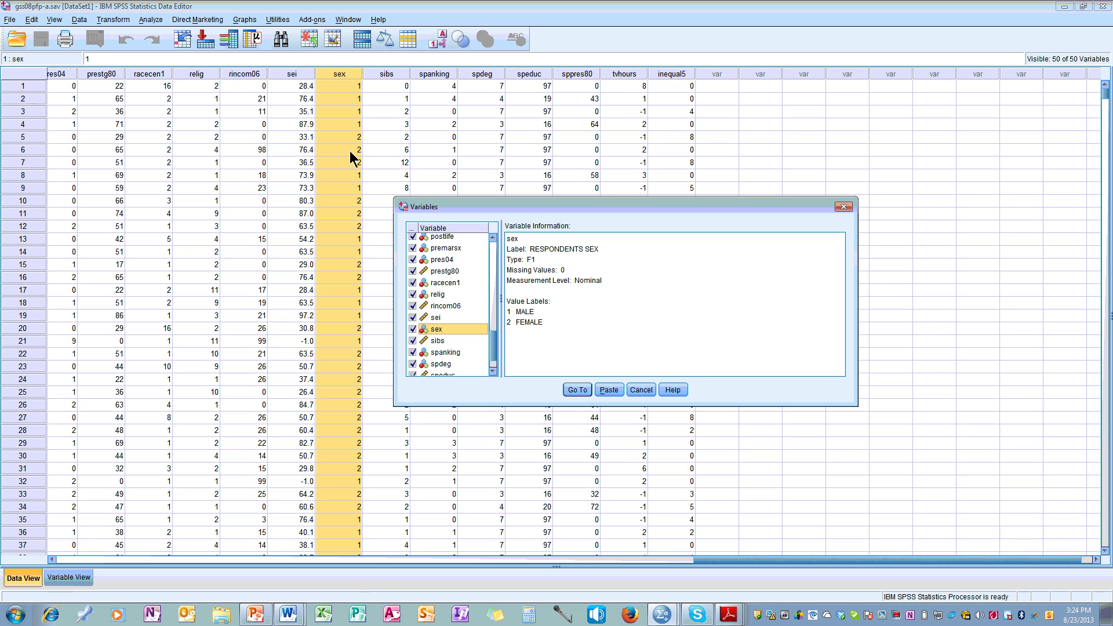
left_click(195, 72)
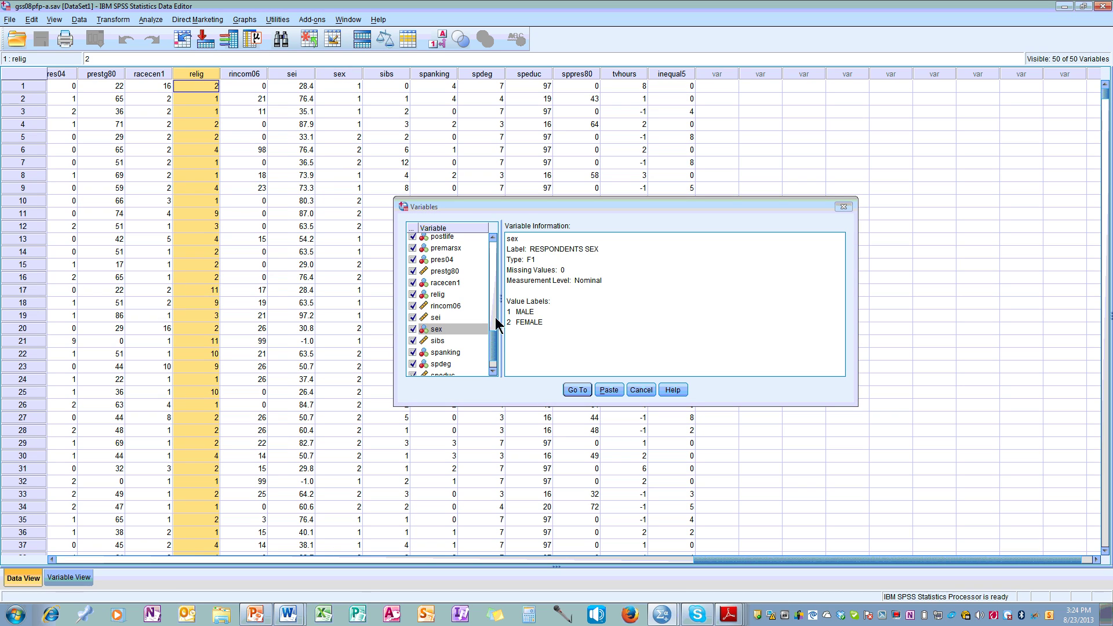
left_click(438, 294)
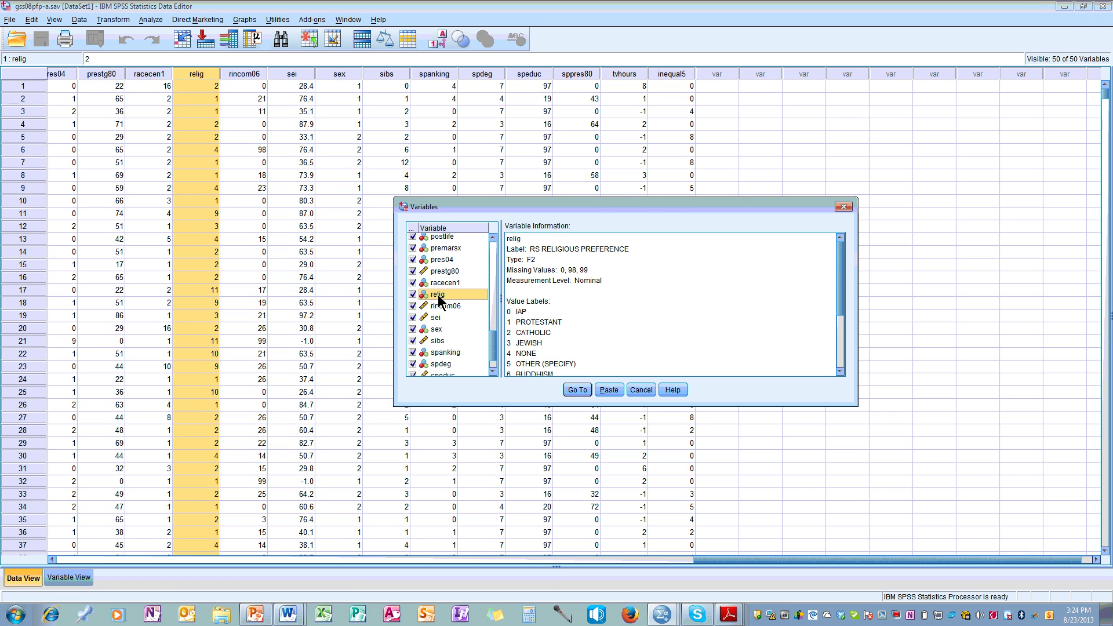
left_click(586, 332)
Return to the spanking column and review its variable information and value labels
left_click(446, 75)
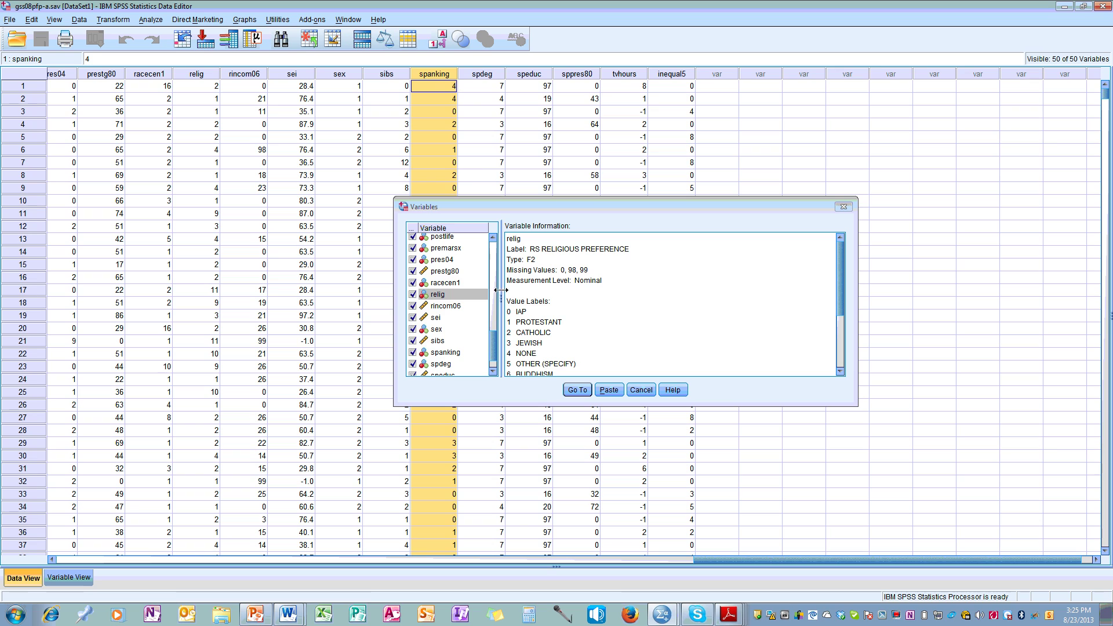
left_click(454, 352)
left_click(723, 362)
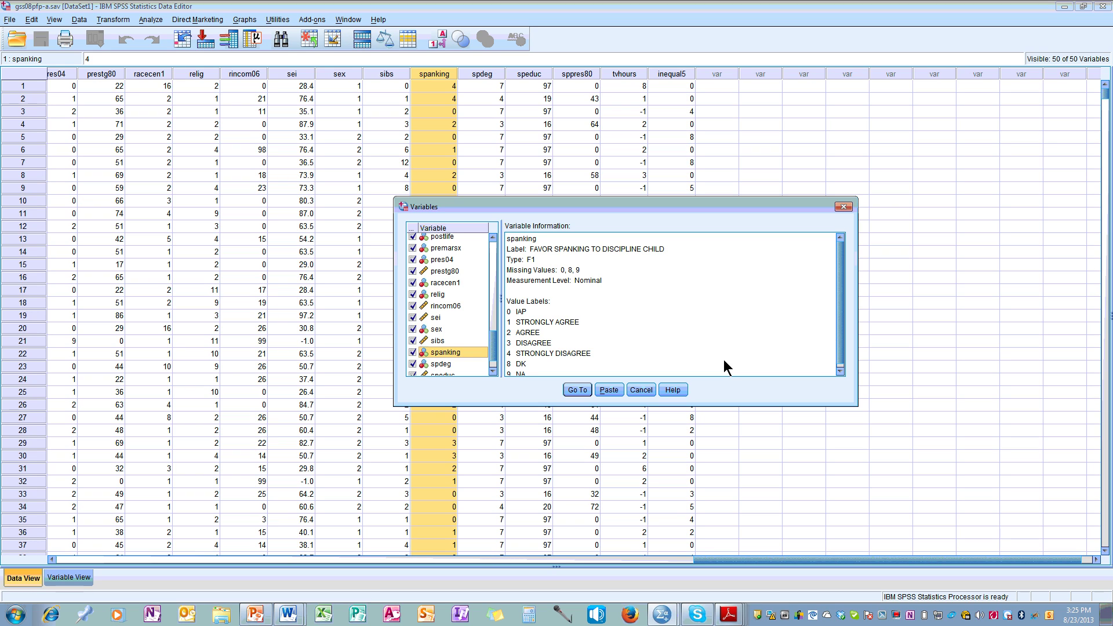
Select the tvhours column, check its variable information and measurement level, and close the Variables window
left_click(625, 75)
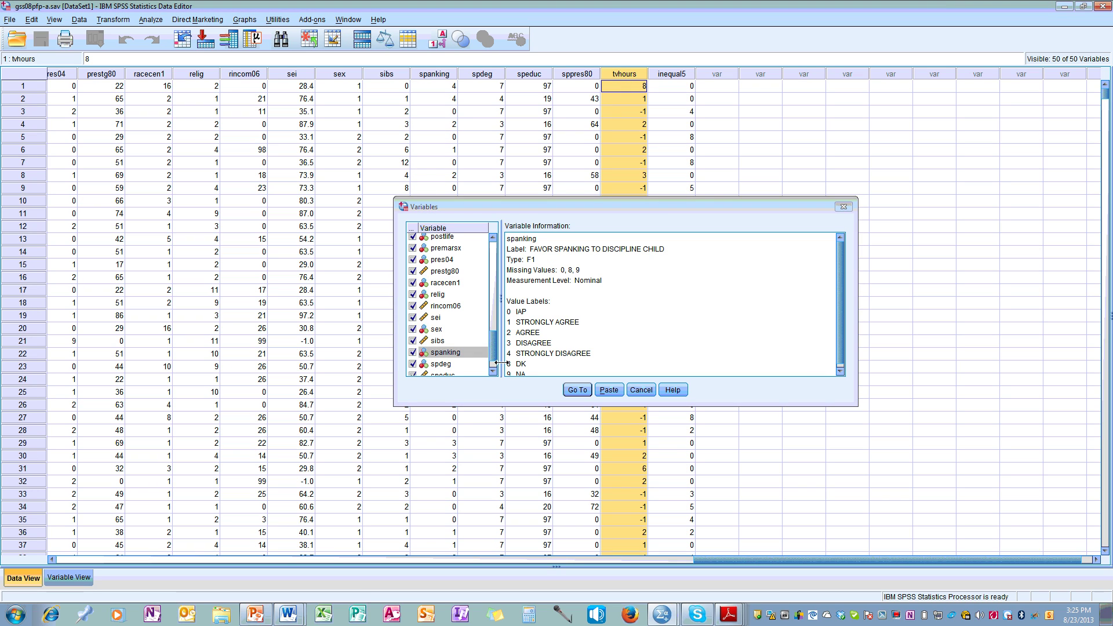
left_click_drag(496, 347, 496, 358)
left_click(448, 371)
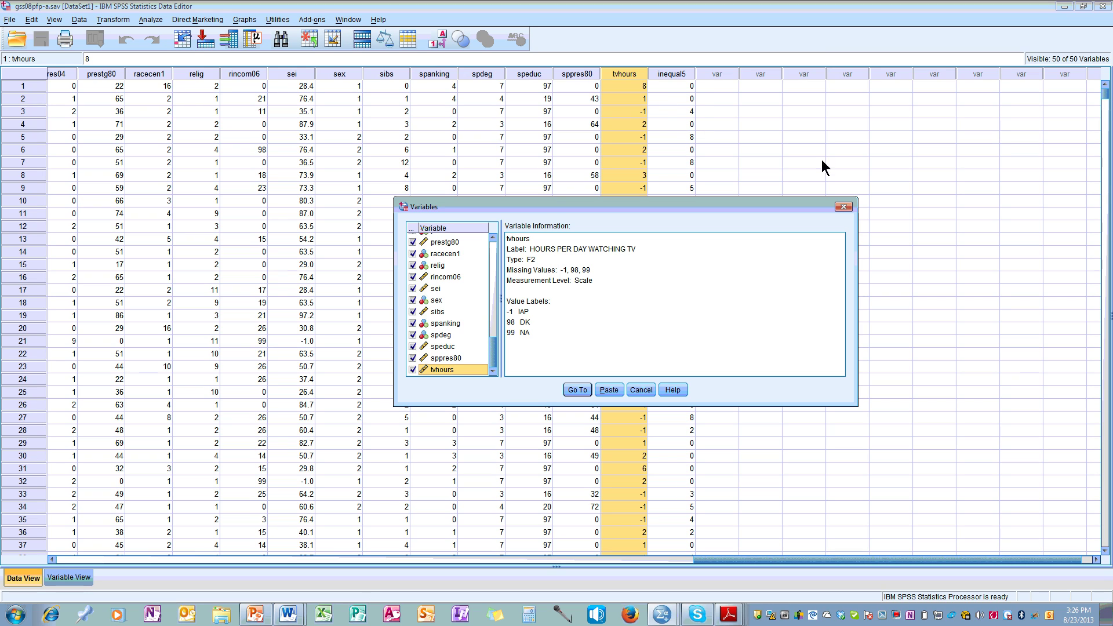
left_click(838, 204)
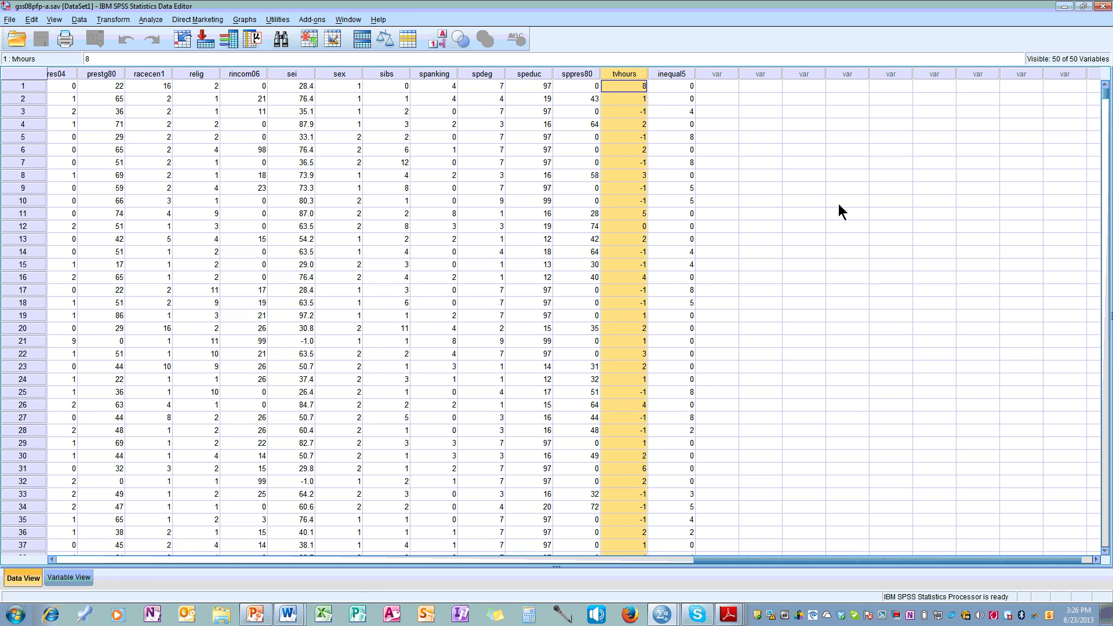
Open the data file gss08pfp-b.sav
left_click(6, 20)
mouse_move(16, 47)
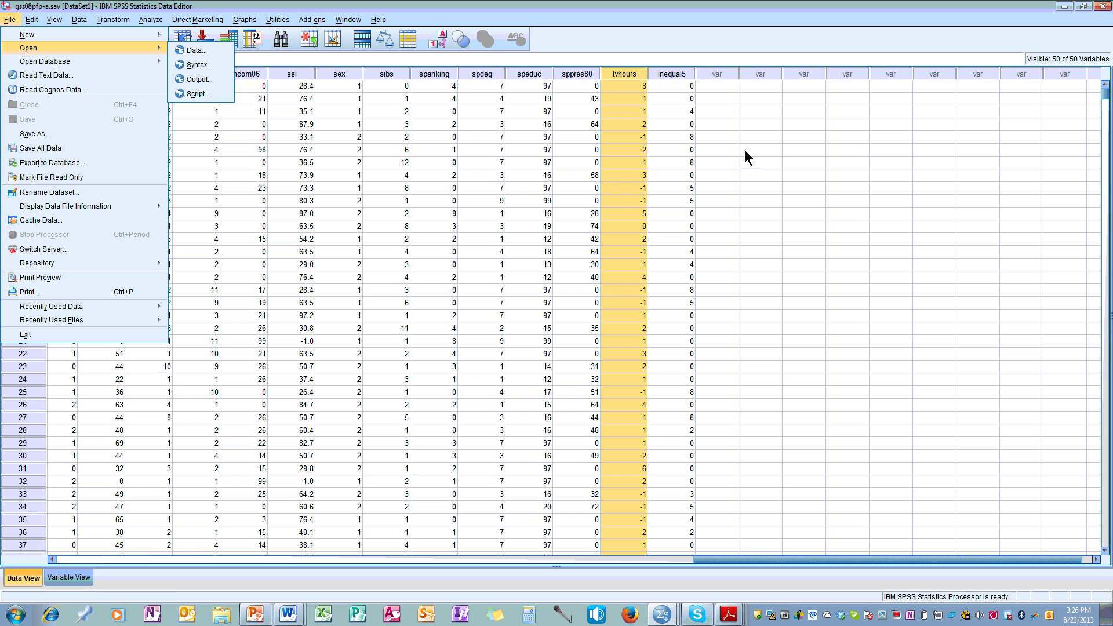
left_click(201, 51)
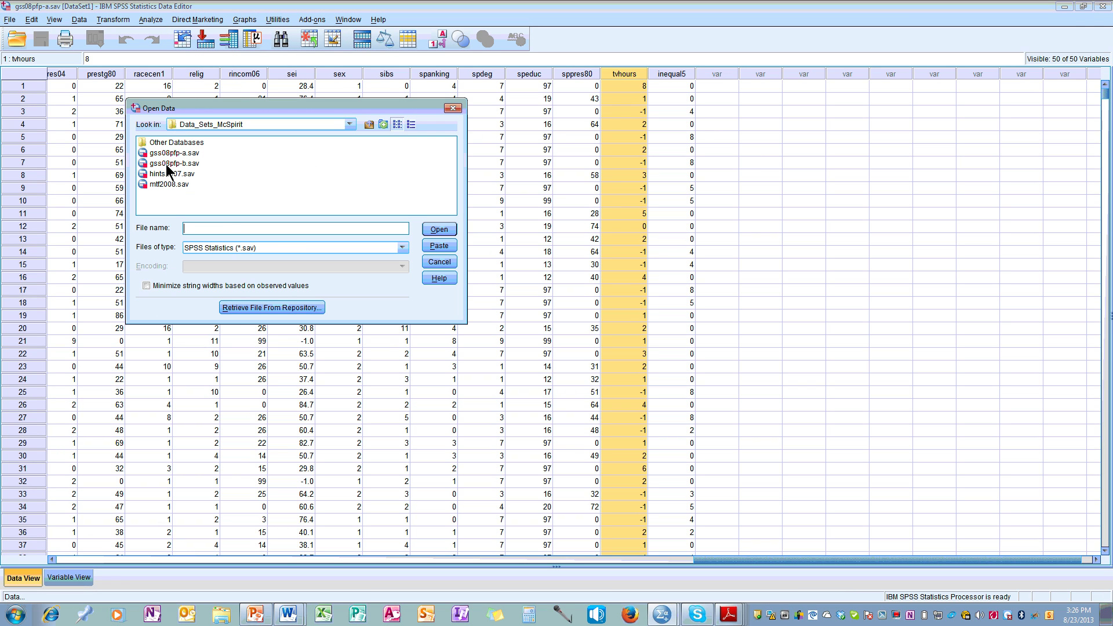
left_click(166, 164)
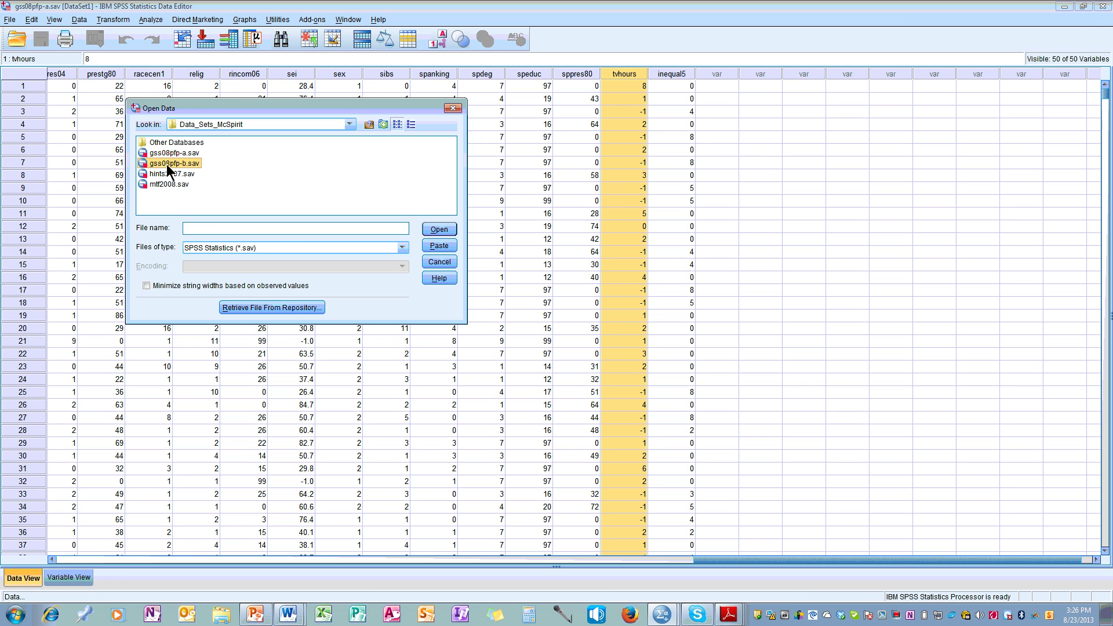
left_click(424, 225)
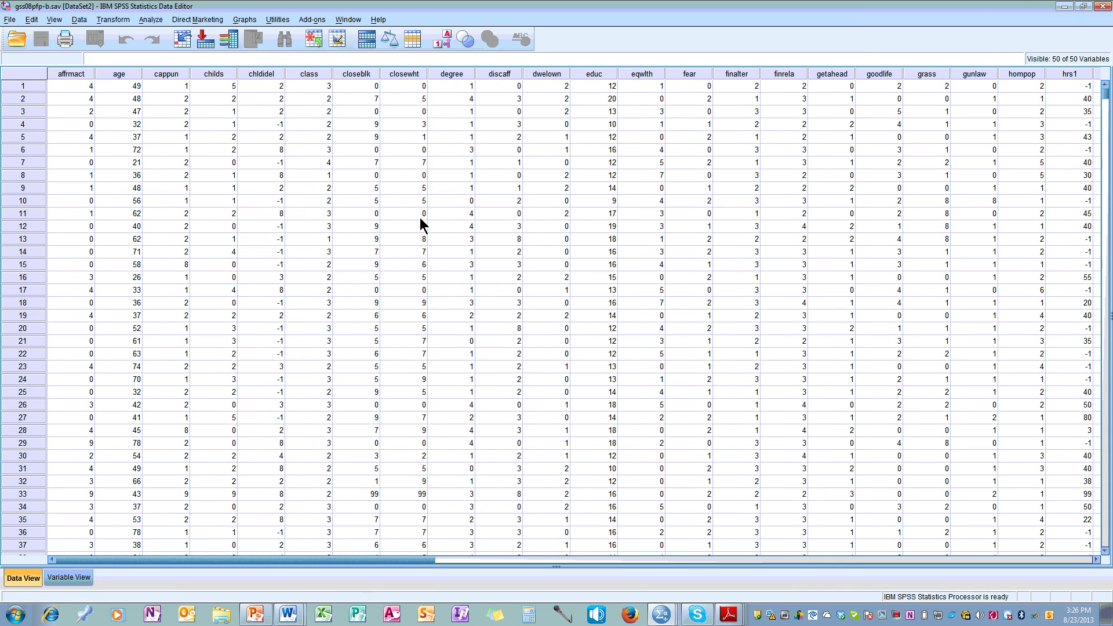
Open the Variables information window and examine the labels and value codes of cappun and closeblk
left_click(275, 20)
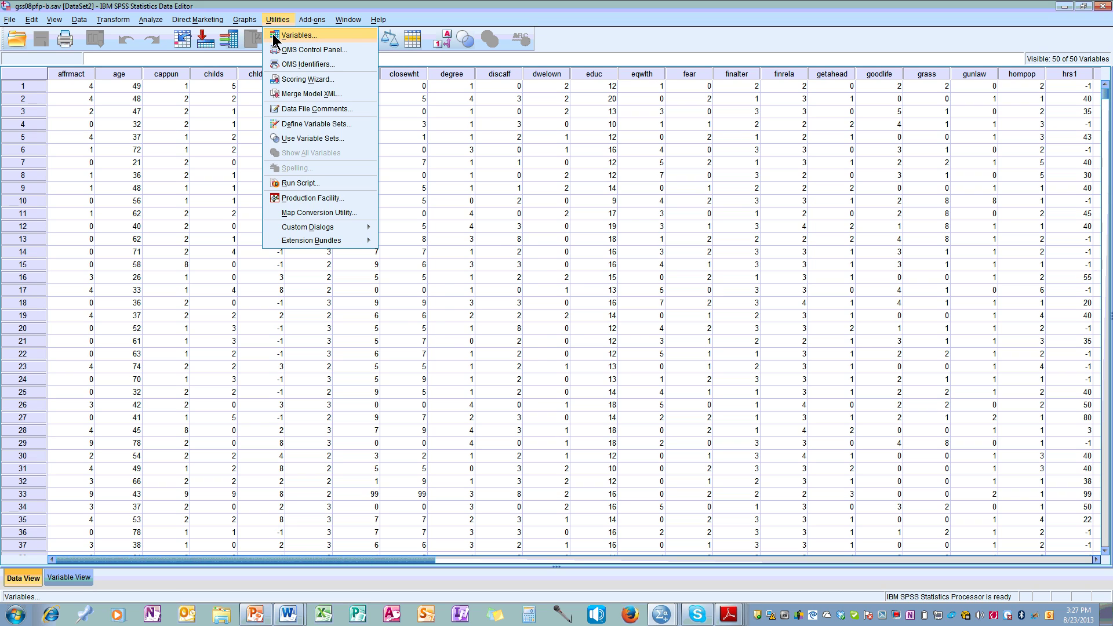
left_click(276, 37)
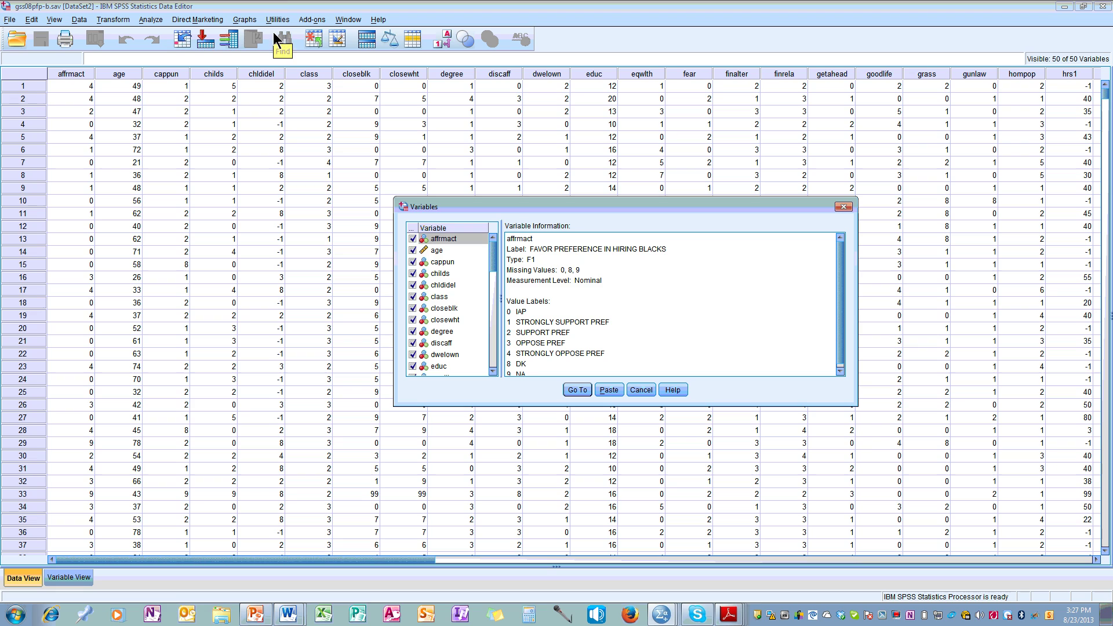
left_click(427, 265)
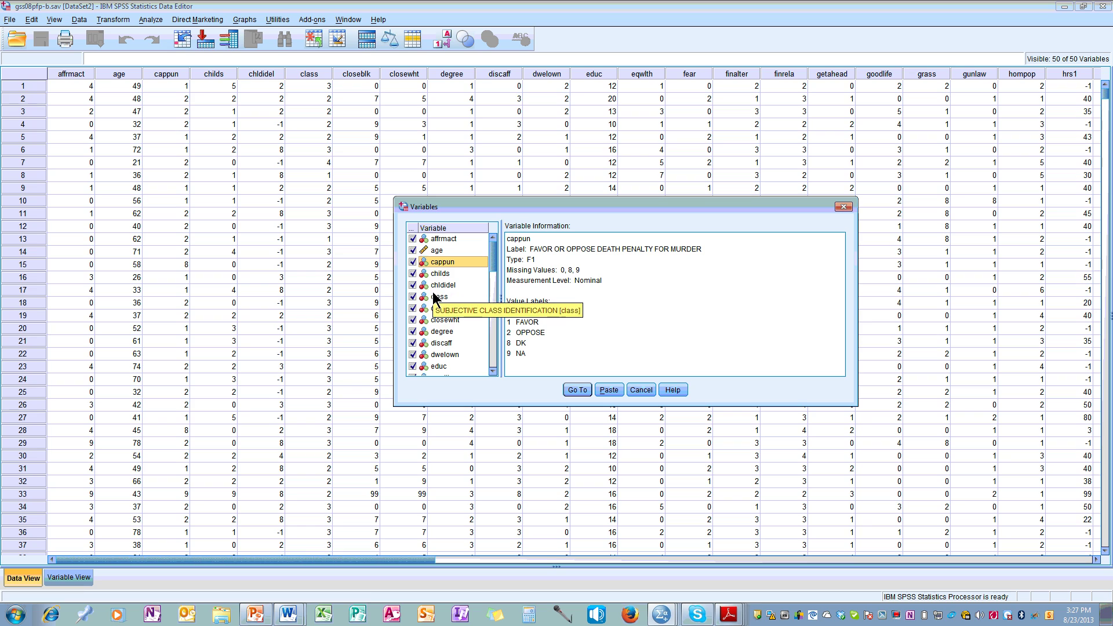
left_click(434, 310)
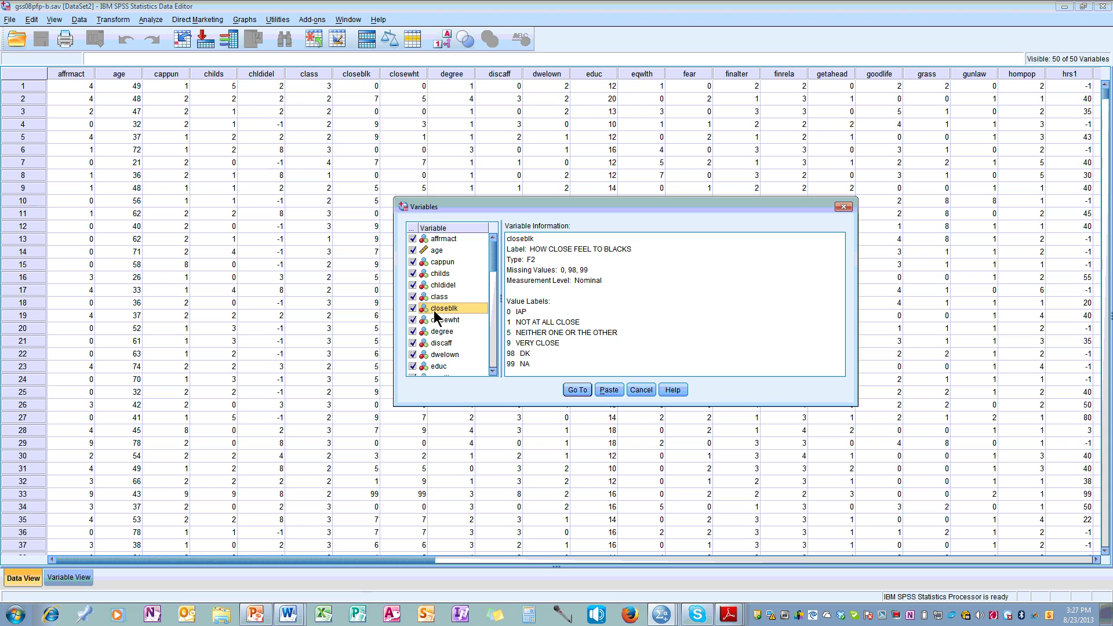
Examine the variable information and value labels of pasei and polviews, and close the Variables window
left_click_drag(492, 261, 496, 323)
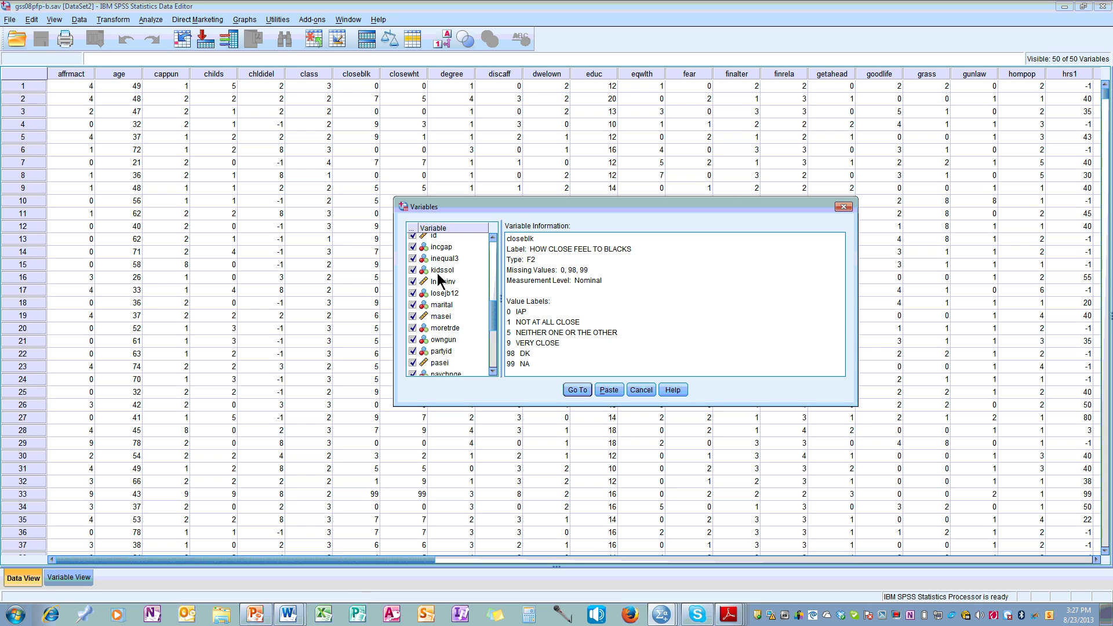
left_click(444, 368)
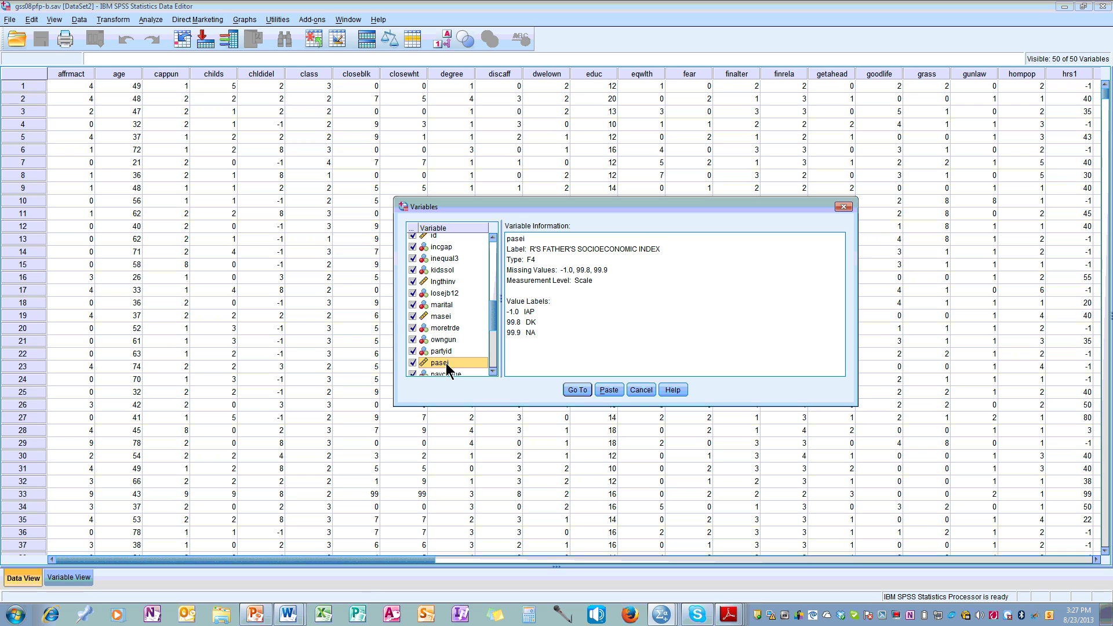
left_click(492, 372)
left_click(492, 371)
left_click(491, 371)
left_click(491, 372)
left_click(491, 371)
left_click(455, 332)
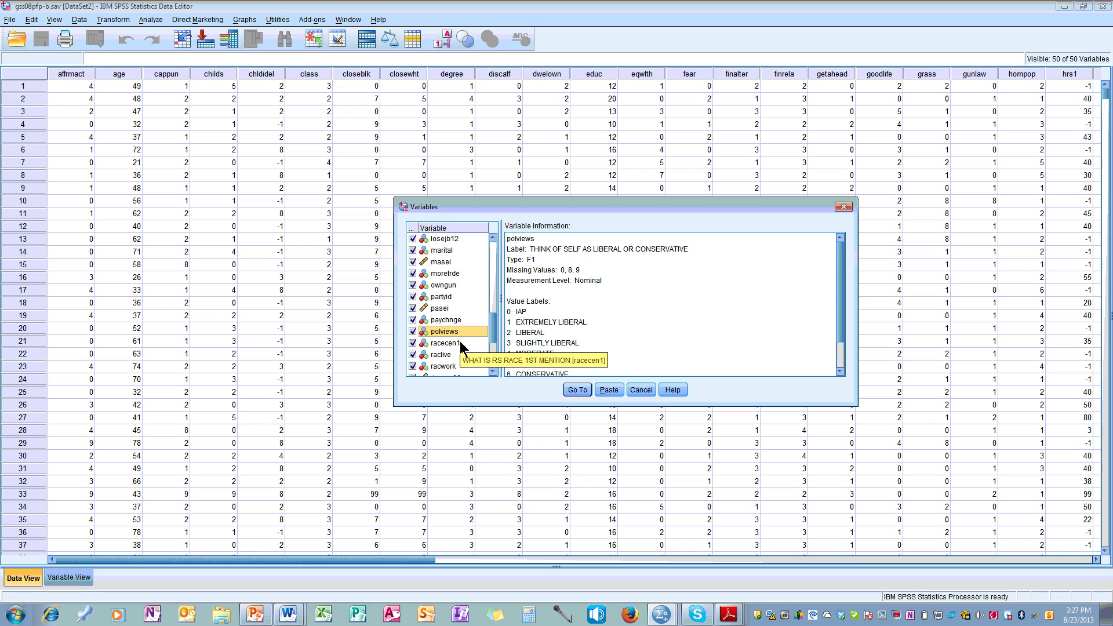
left_click(718, 367)
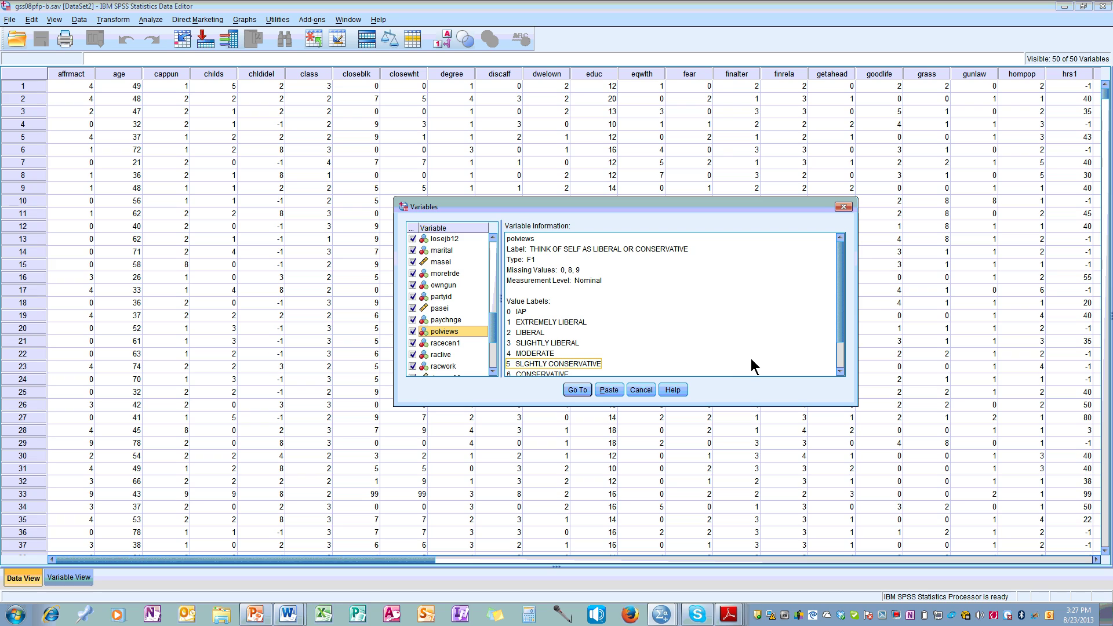
left_click(842, 209)
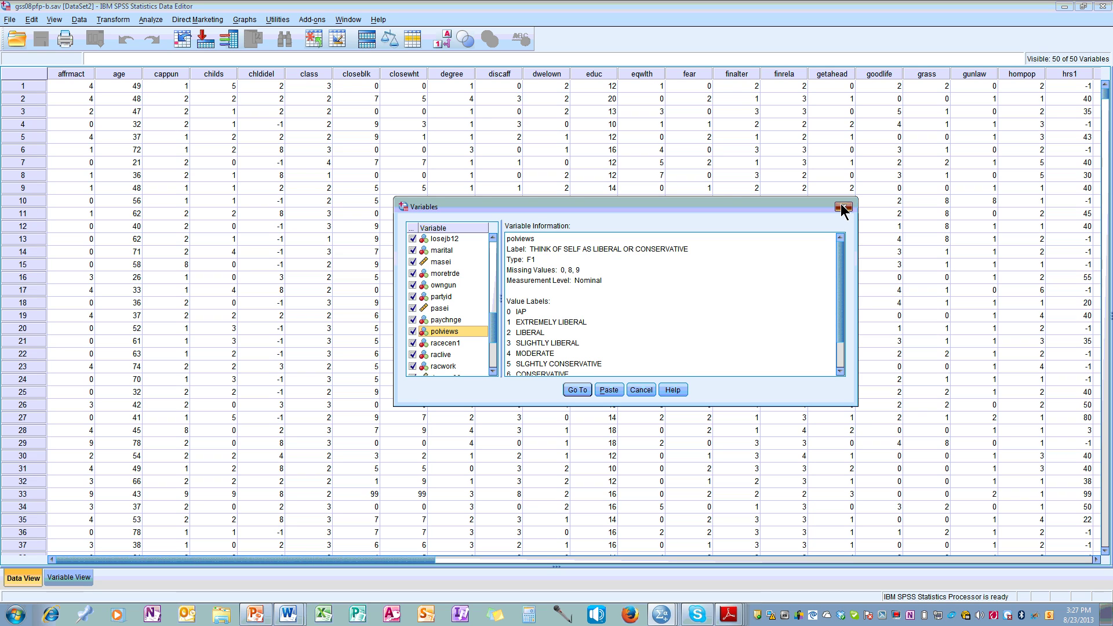
left_click(842, 208)
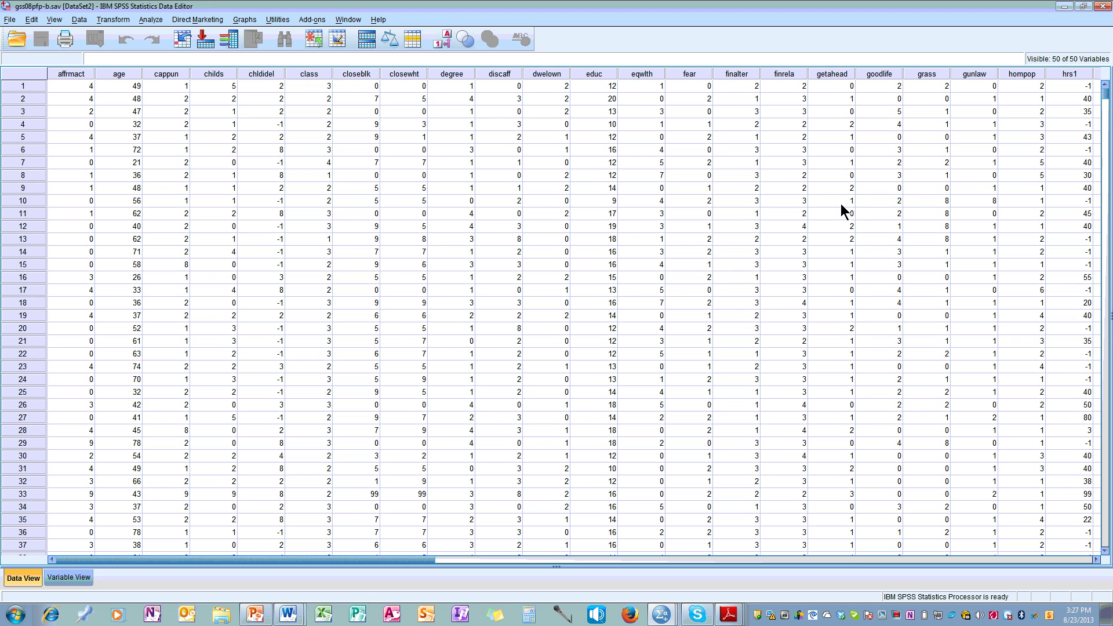
Open the data file hints2007.sav
left_click(10, 20)
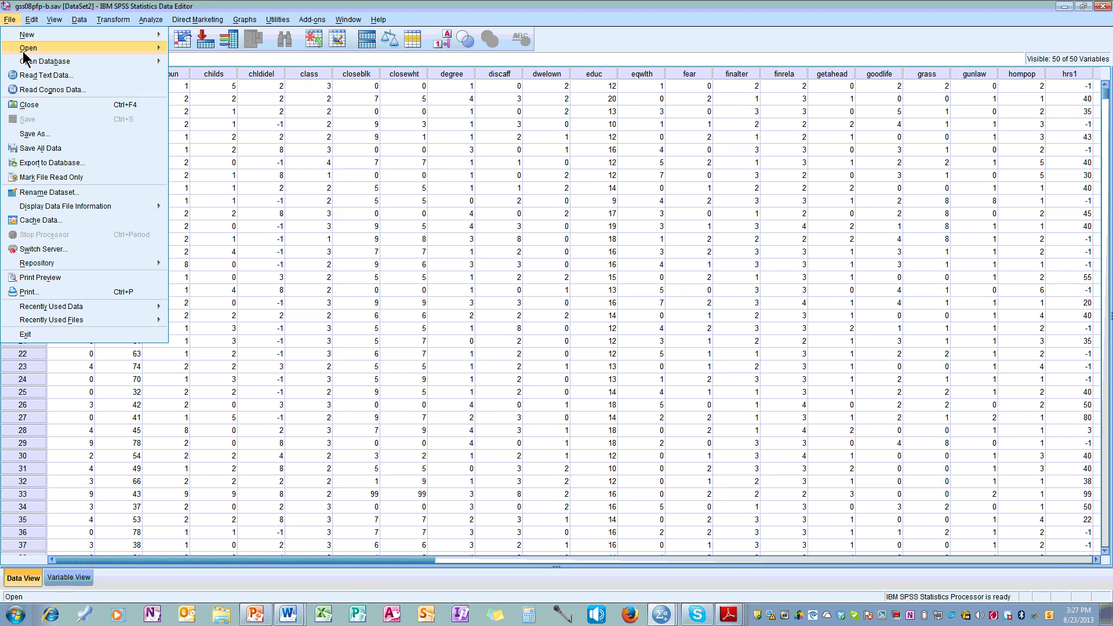
mouse_move(24, 54)
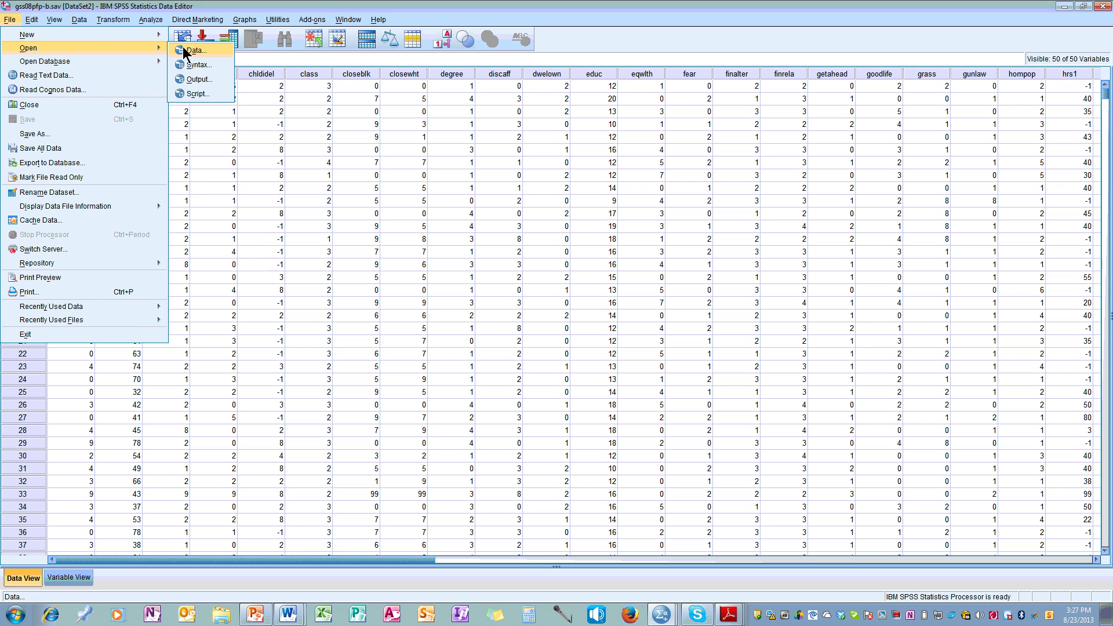
left_click(185, 51)
left_click(161, 175)
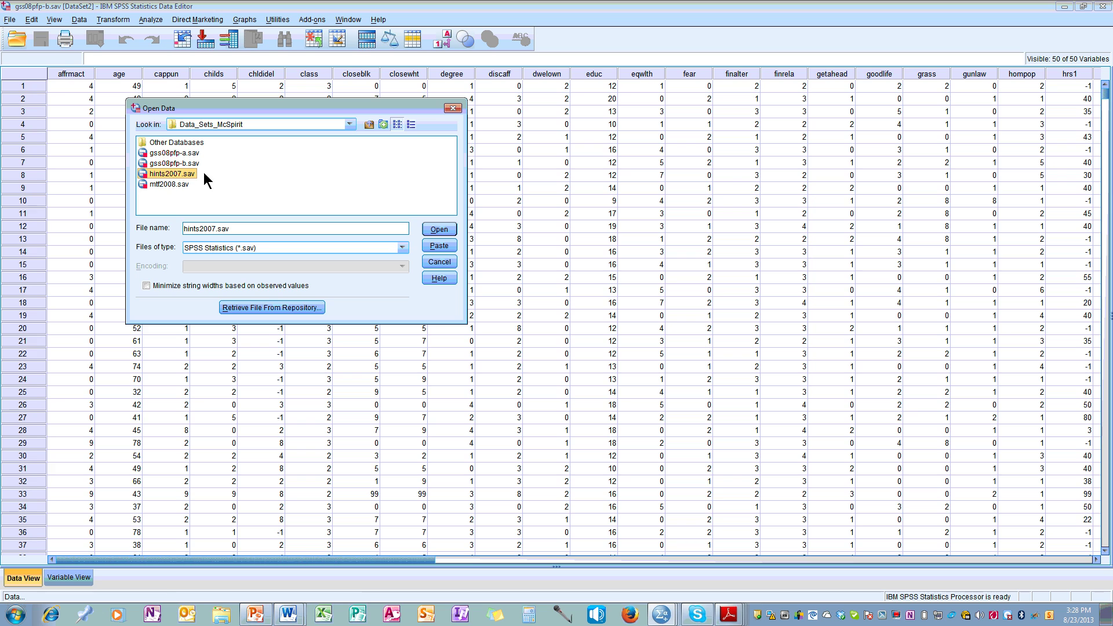
left_click(439, 229)
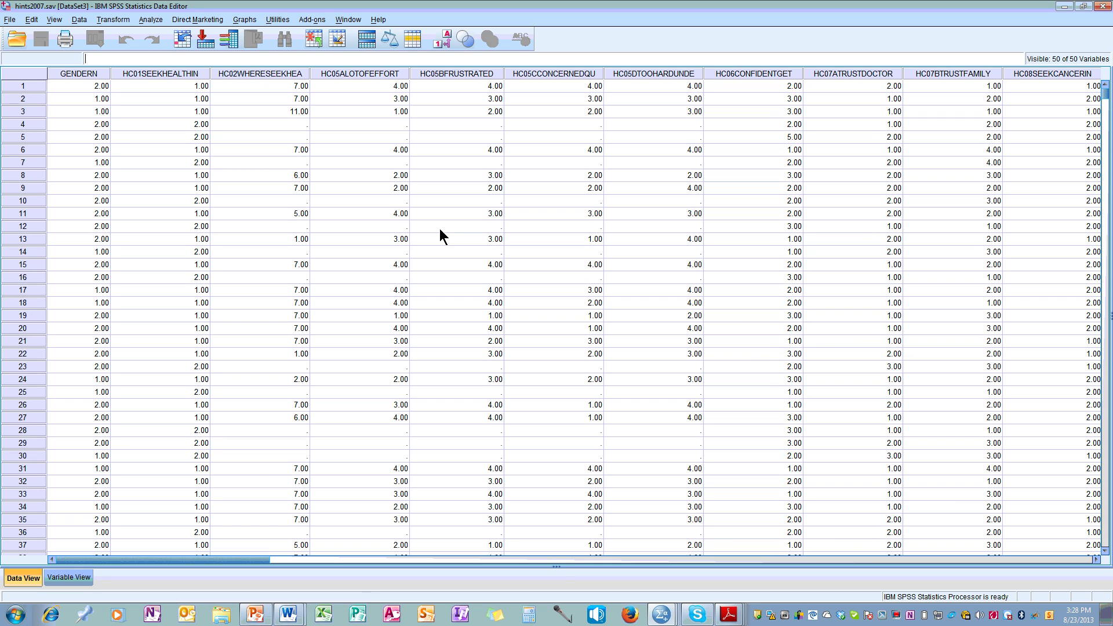
Open the Variables information window and widen its variable list to fit the long variable names
left_click(276, 21)
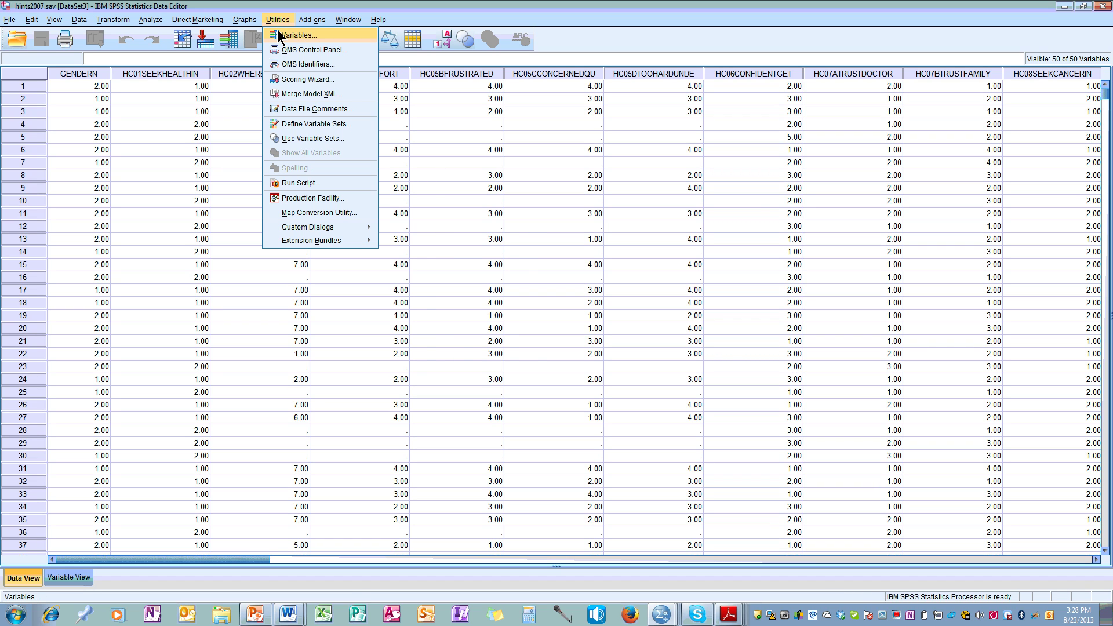
left_click(278, 33)
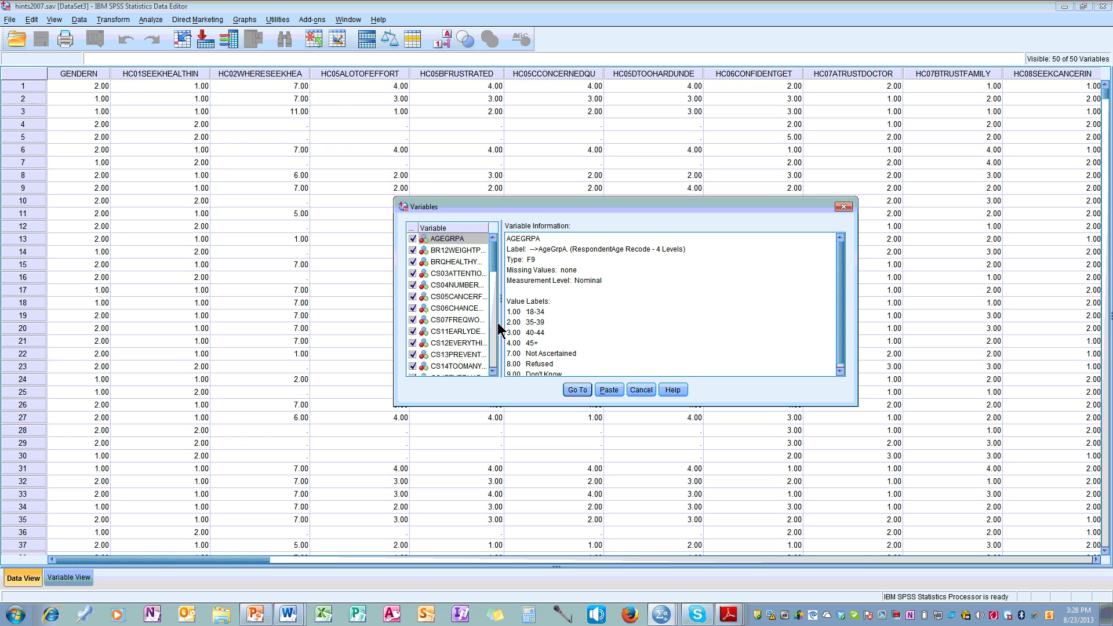
left_click_drag(498, 311, 574, 313)
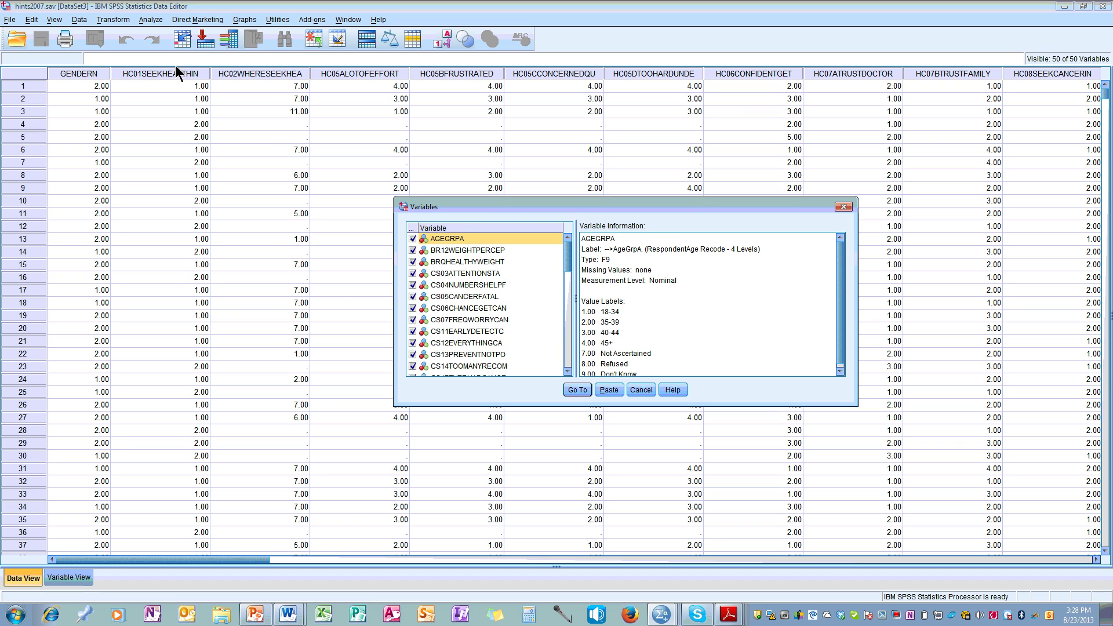
Examine the information for CS04NUMBERSHELPF and widen the Variables window to show more of its label
left_click_drag(571, 267, 568, 270)
left_click(482, 271)
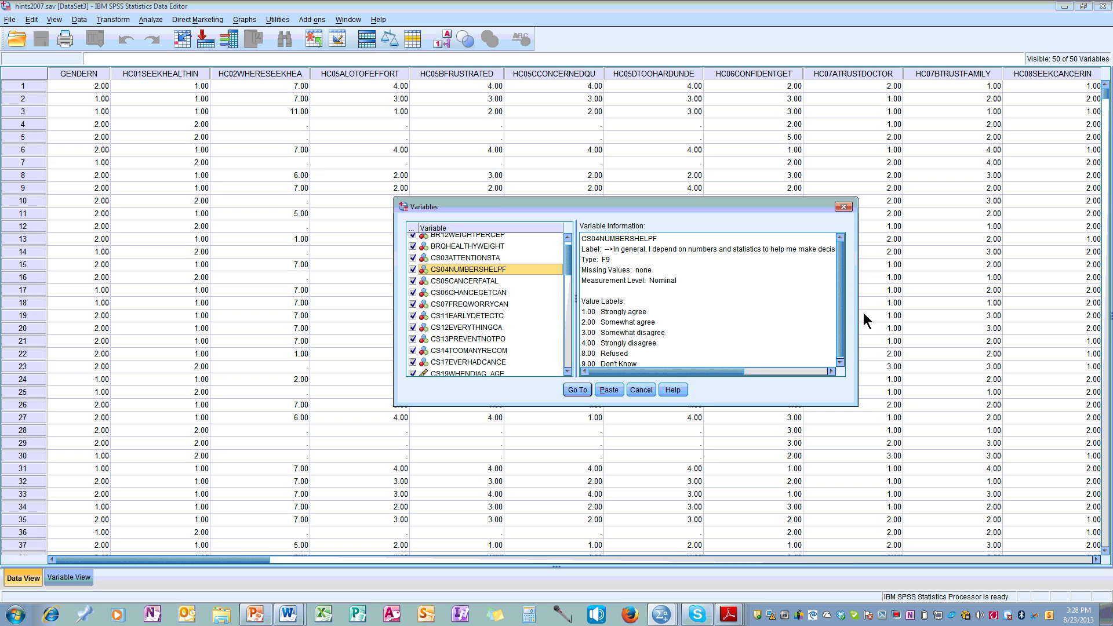
left_click_drag(856, 310, 995, 310)
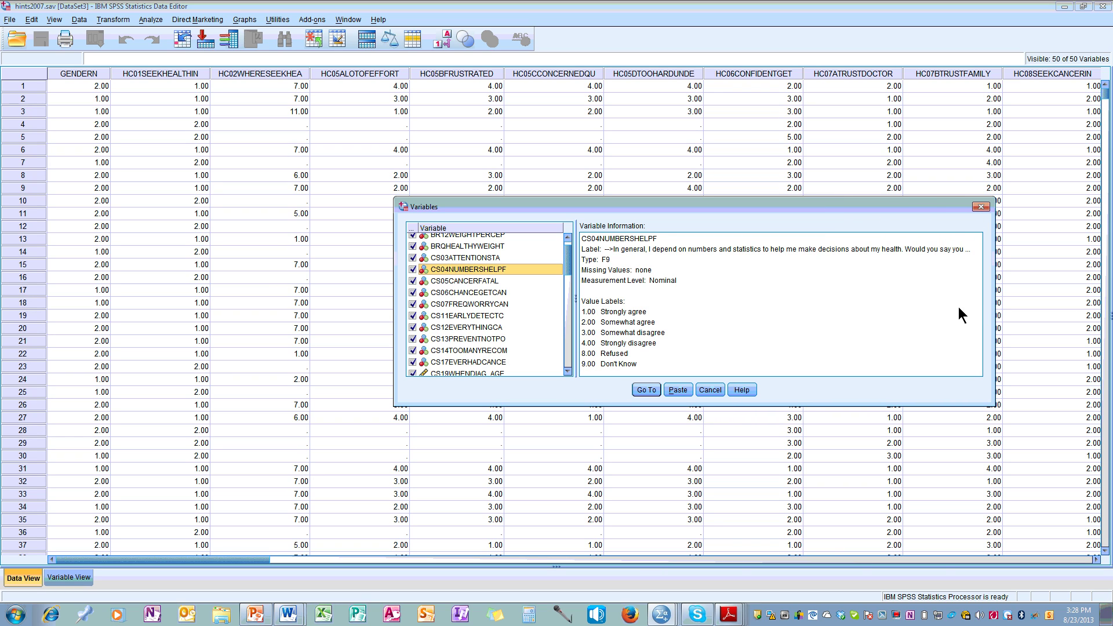
left_click(813, 310)
Look through the hints2007 variable list from the beginning to HS12AVOIDDOC and close the Variables window
scroll(569, 271, "up", 2)
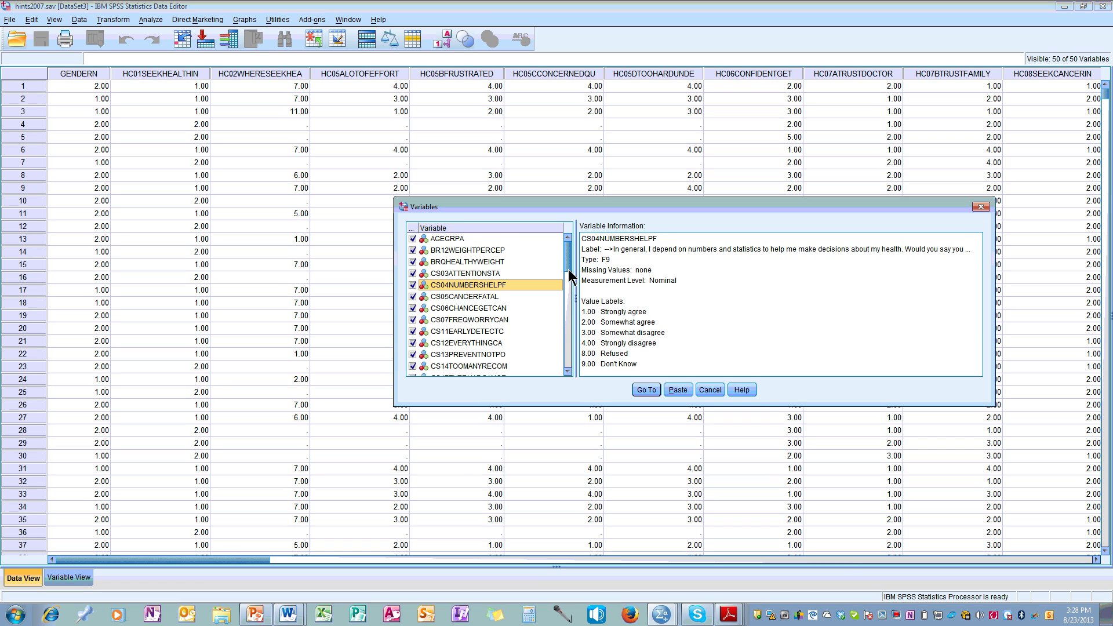
left_click_drag(570, 274, 579, 371)
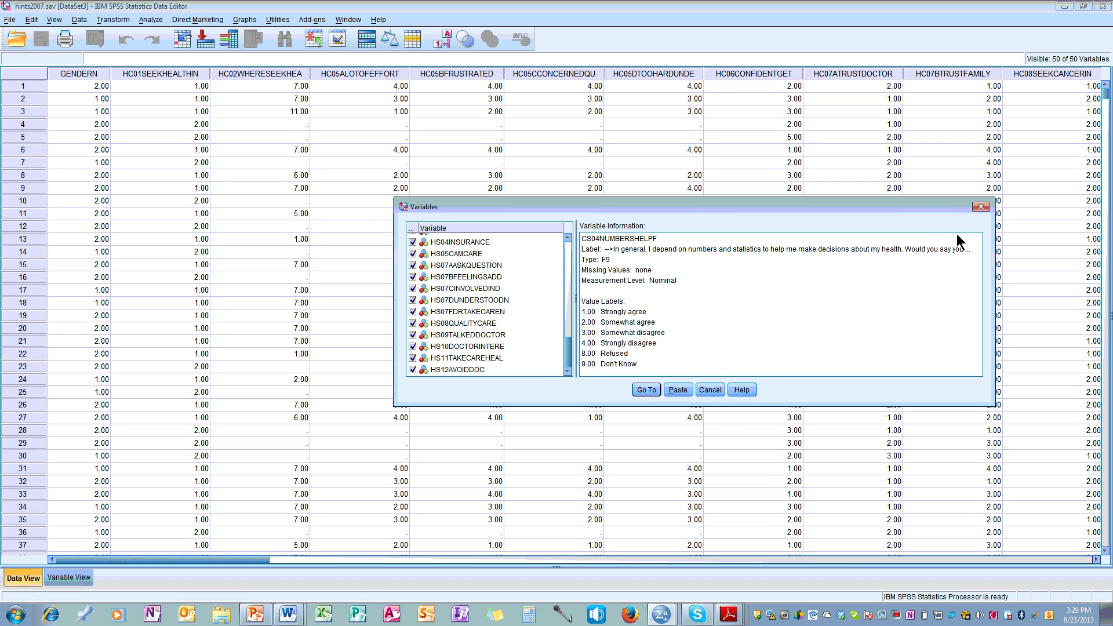
left_click(979, 207)
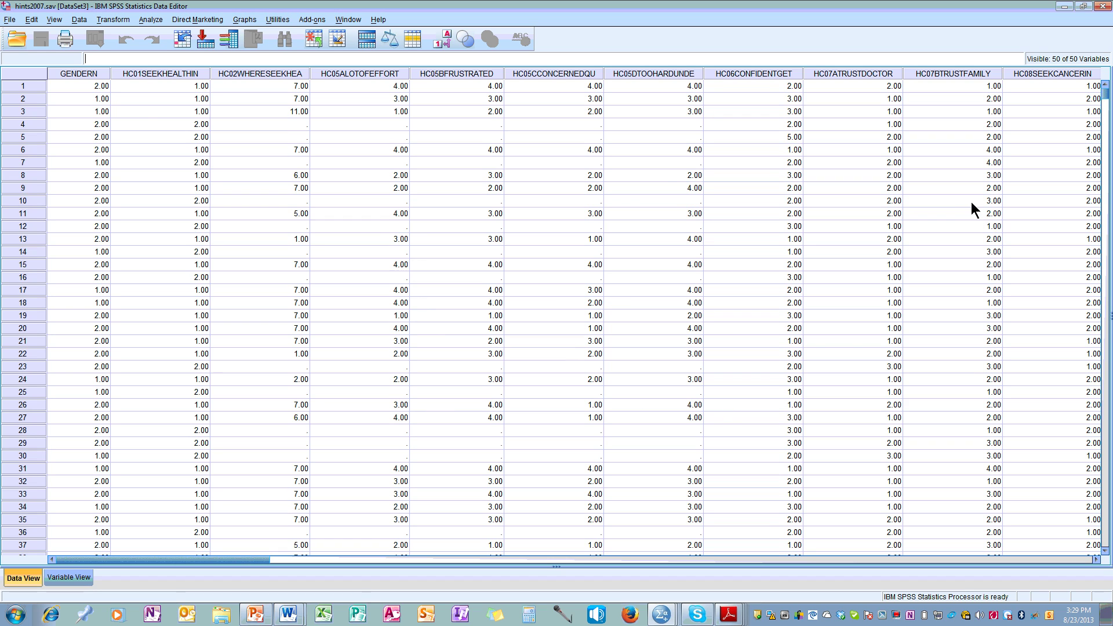
Open the data file mtf2008.sav
left_click(10, 20)
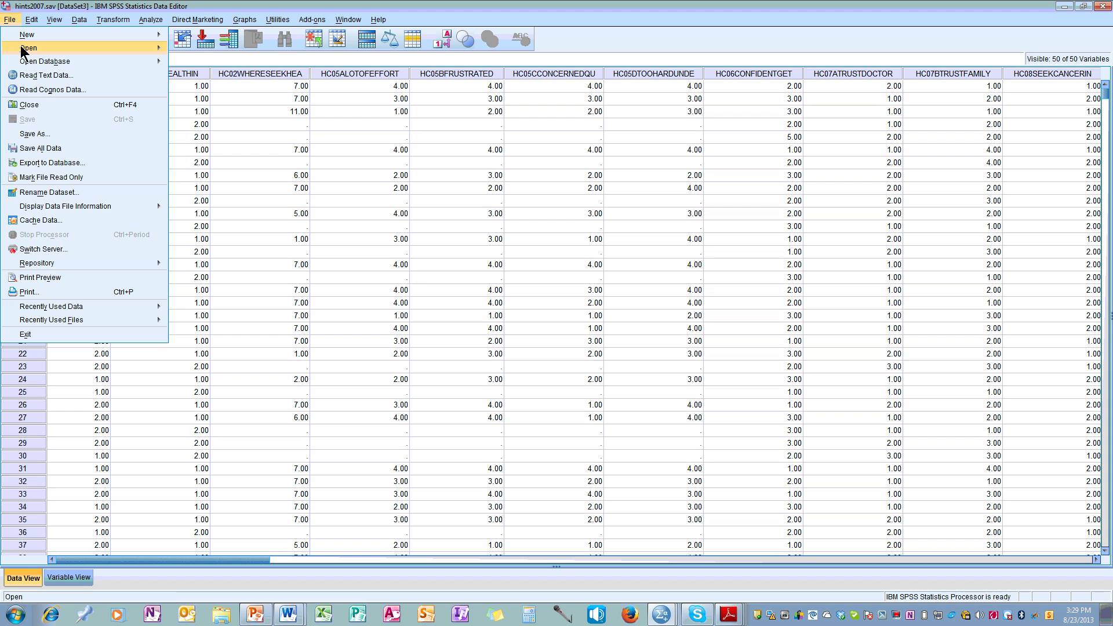
mouse_move(57, 49)
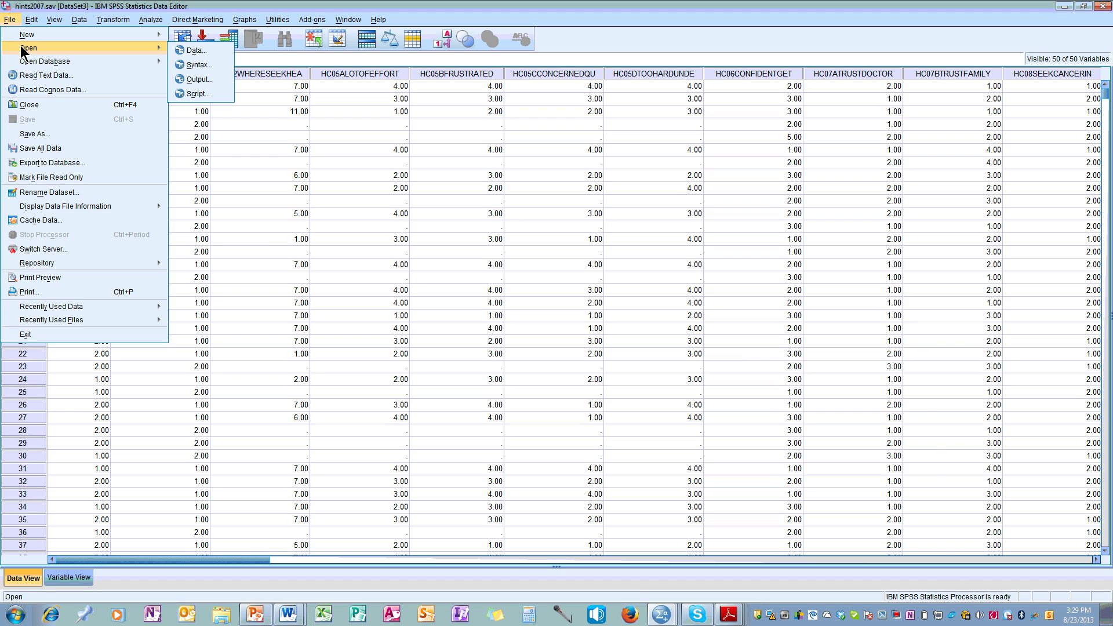
left_click(193, 50)
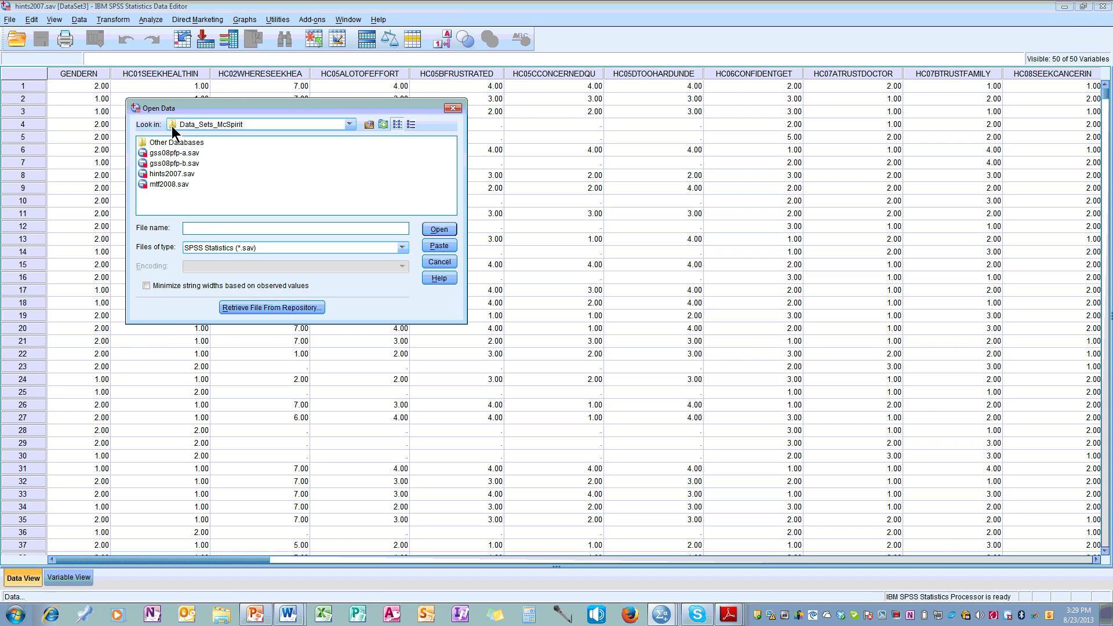
left_click(151, 183)
left_click(438, 228)
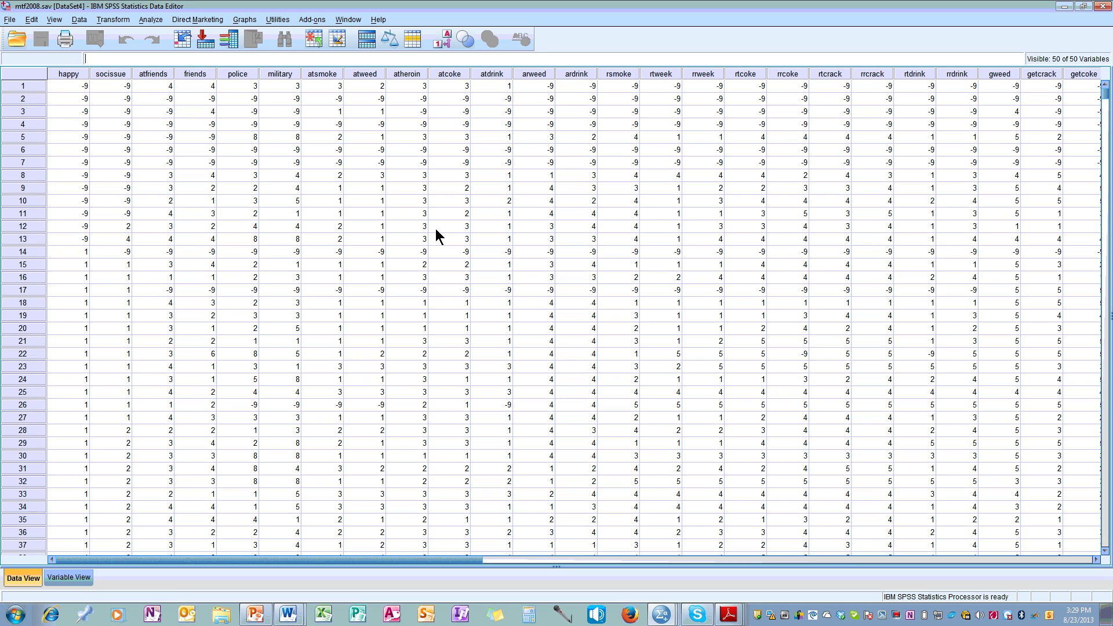
Open the Variables information window, widen its variable list, and examine the label and value codes of atdrink
left_click(277, 20)
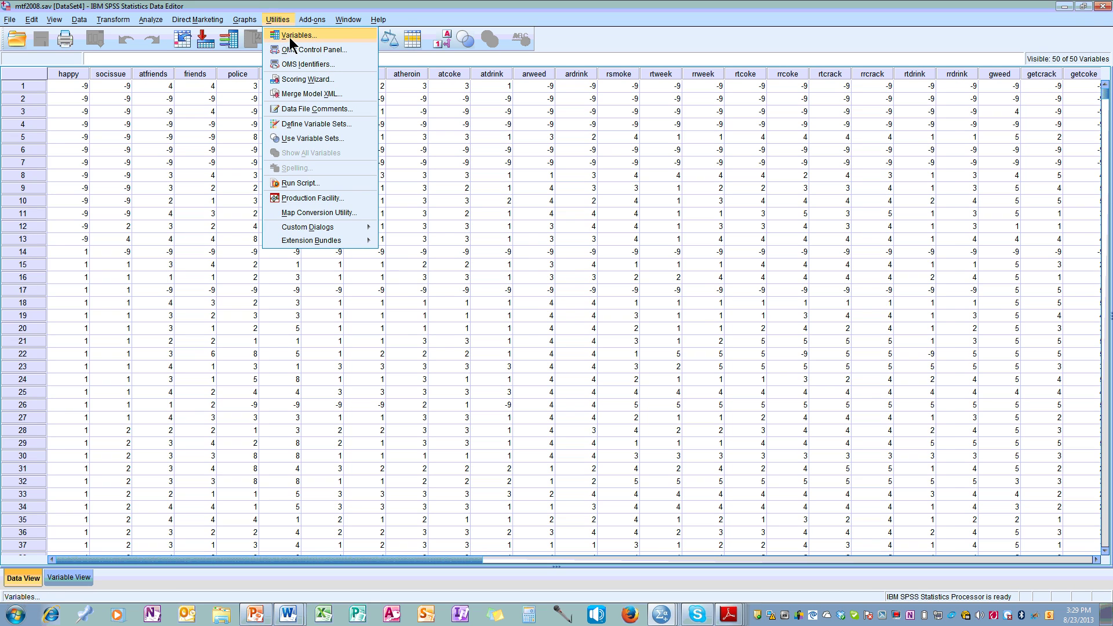
left_click(296, 36)
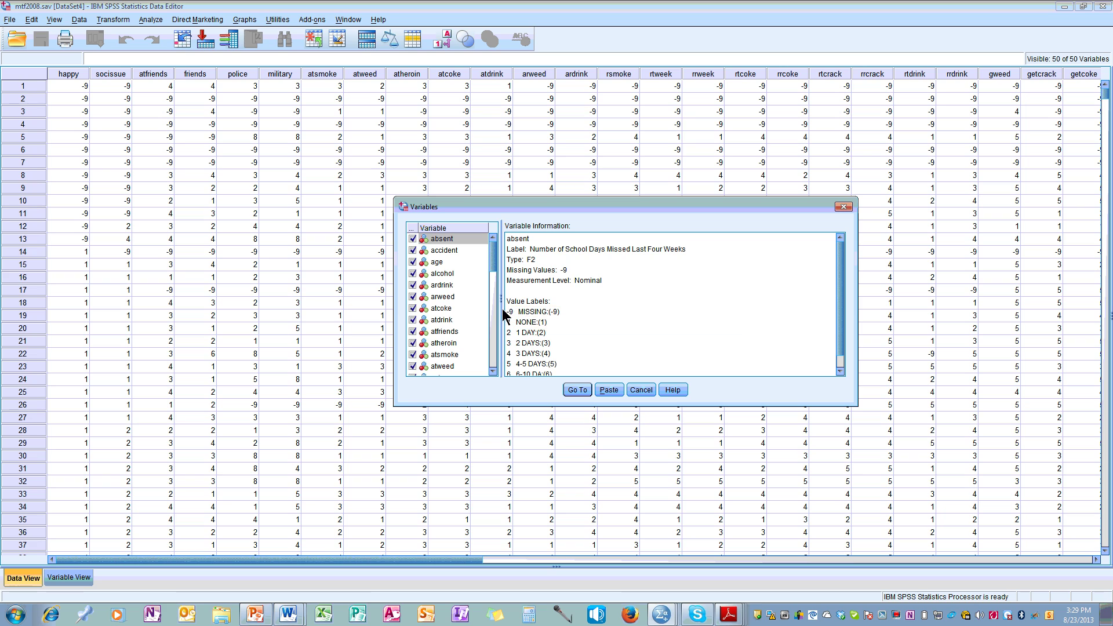
left_click_drag(500, 300, 554, 298)
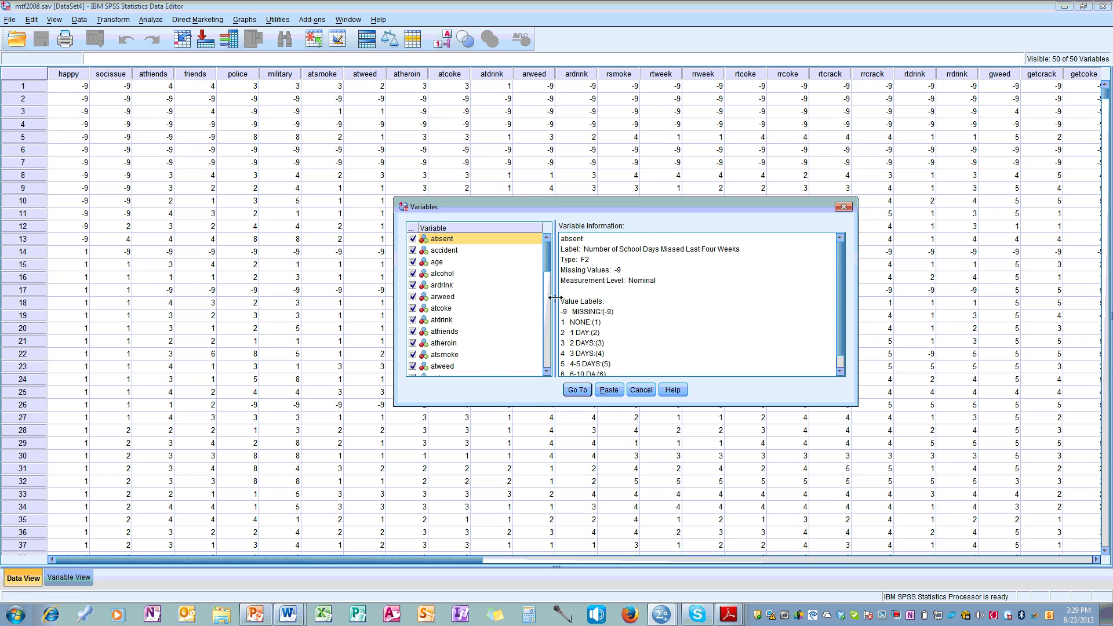
left_click(452, 326)
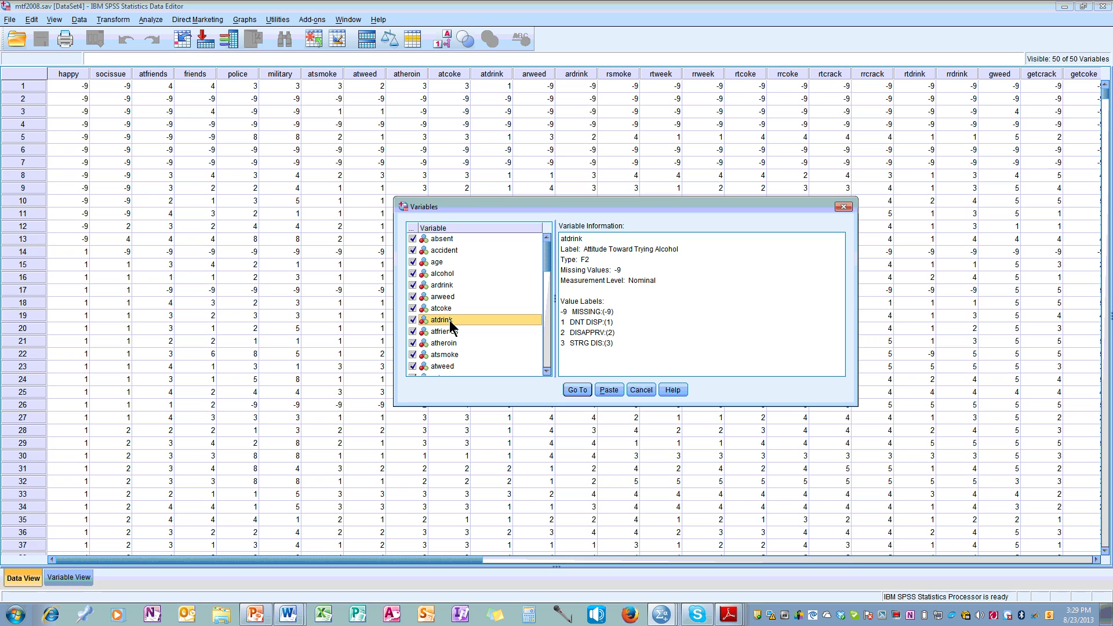
left_click(570, 334)
left_click(571, 343)
left_click(565, 346)
Examine the labels and value codes of atfriends and atheroin in turn
left_click(457, 331)
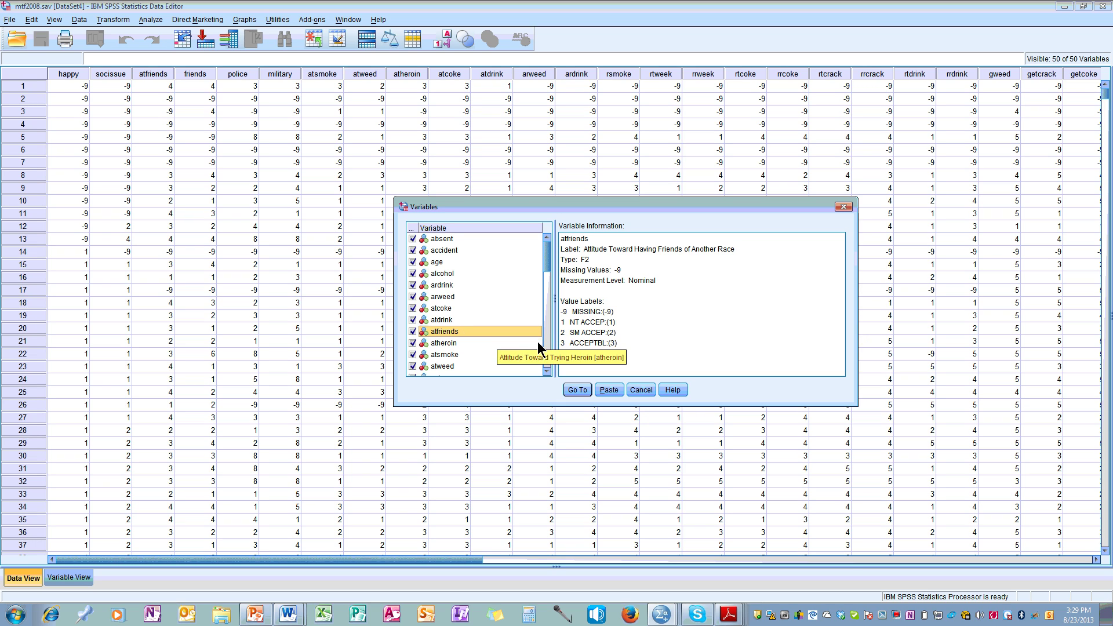
left_click(572, 343)
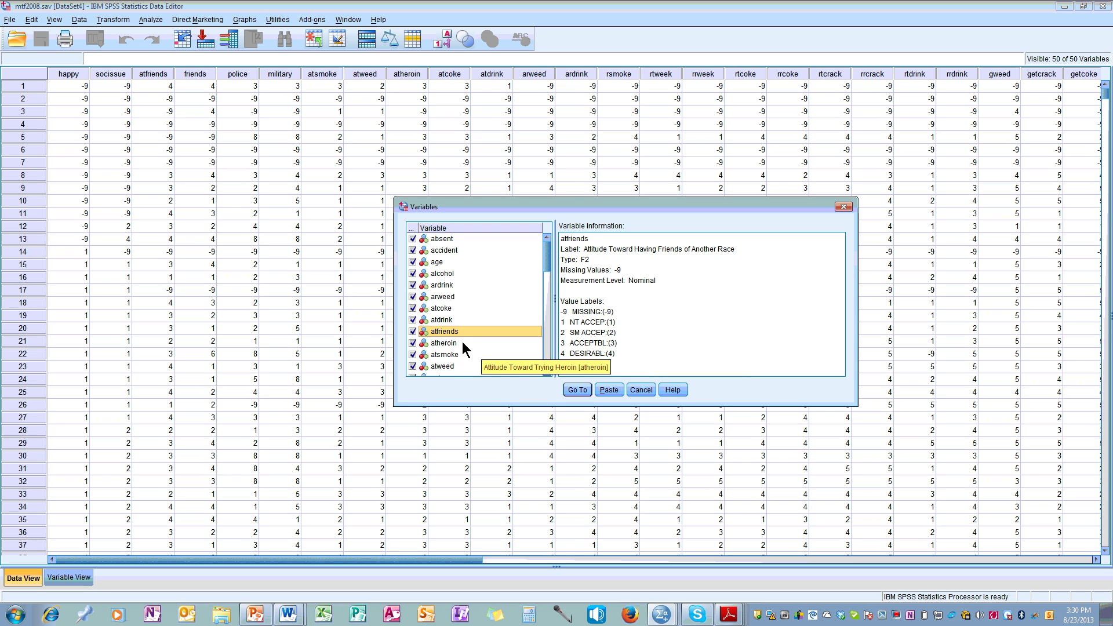
left_click(444, 343)
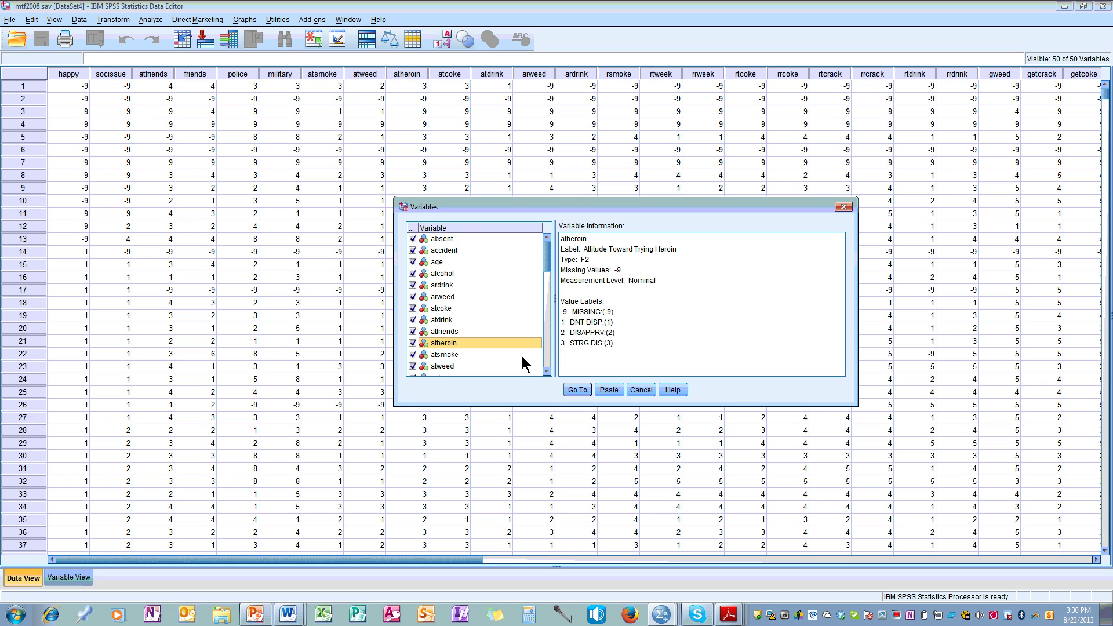